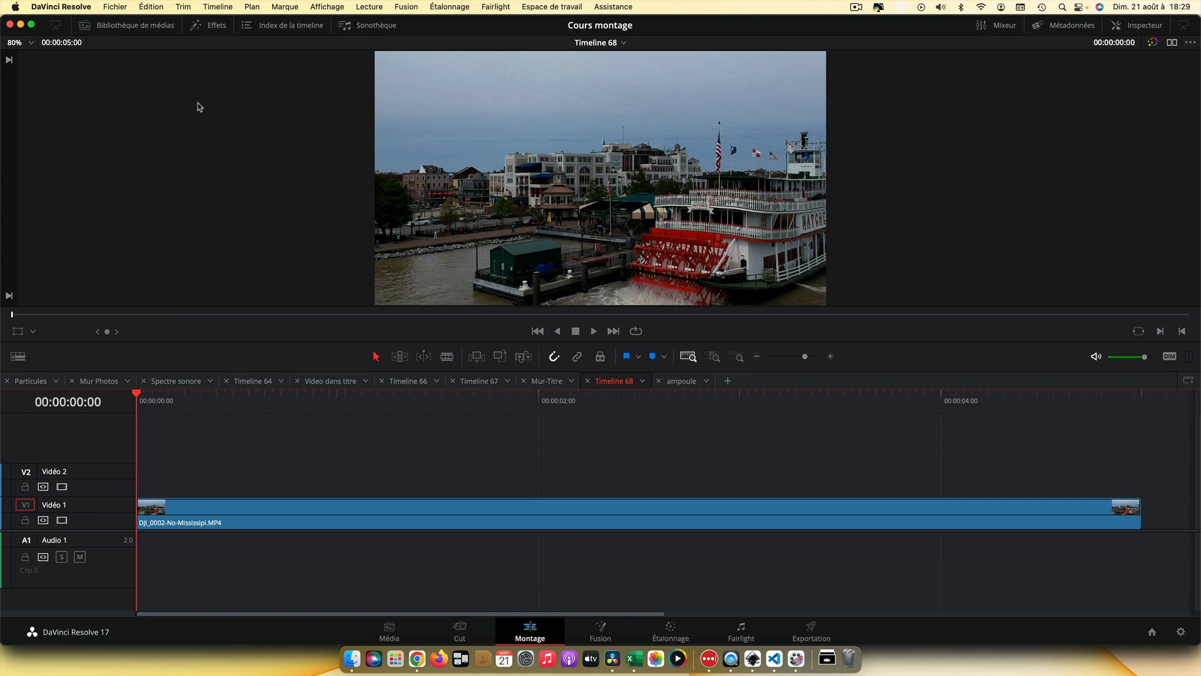
Step: Place Ampoule B&N-1920x1080.png from the images-N&B bin on track Vidéo 2, at the start above the Mississippi clip
{"action": "left_click", "coordinate": [139, 33]}
{"action": "left_click", "coordinate": [45, 203]}
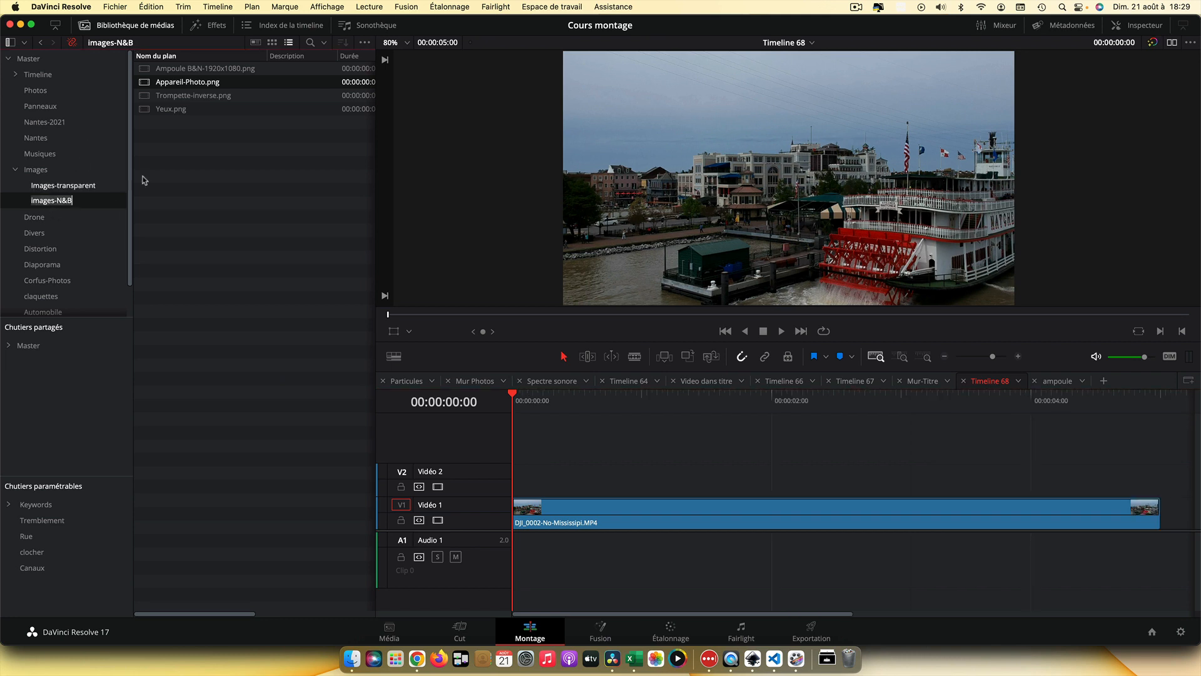
{"action": "left_click_drag", "start_coordinate": [147, 74], "coordinate": [519, 487]}
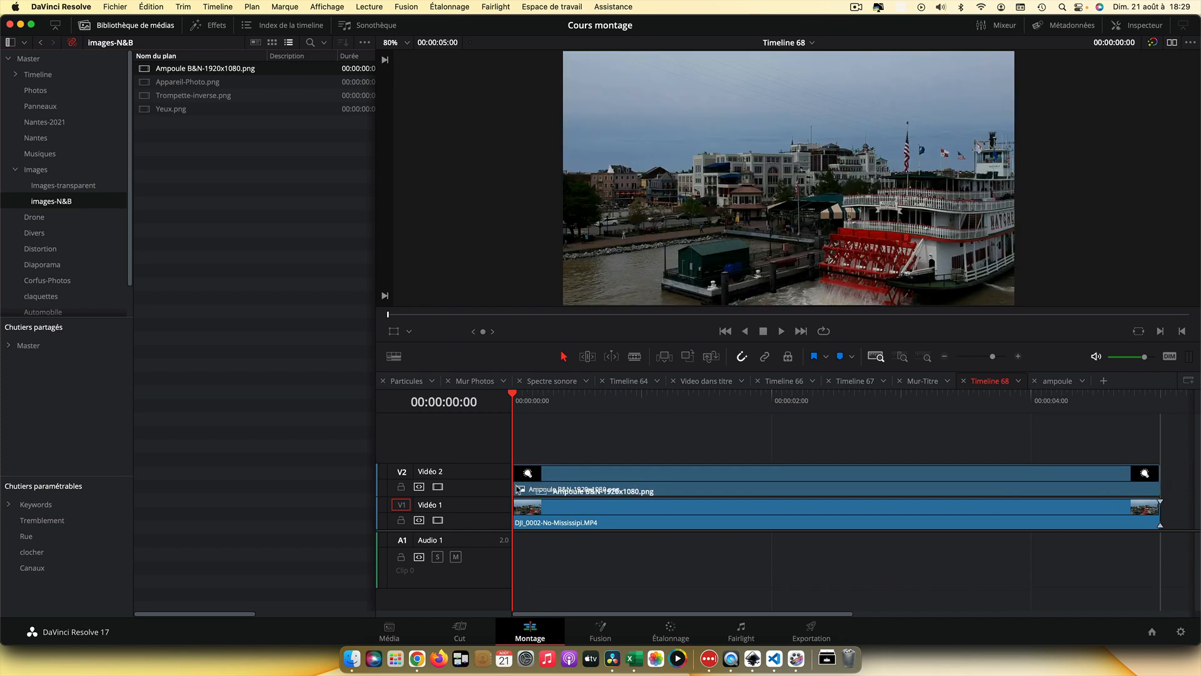
{"action": "left_click", "coordinate": [140, 32]}
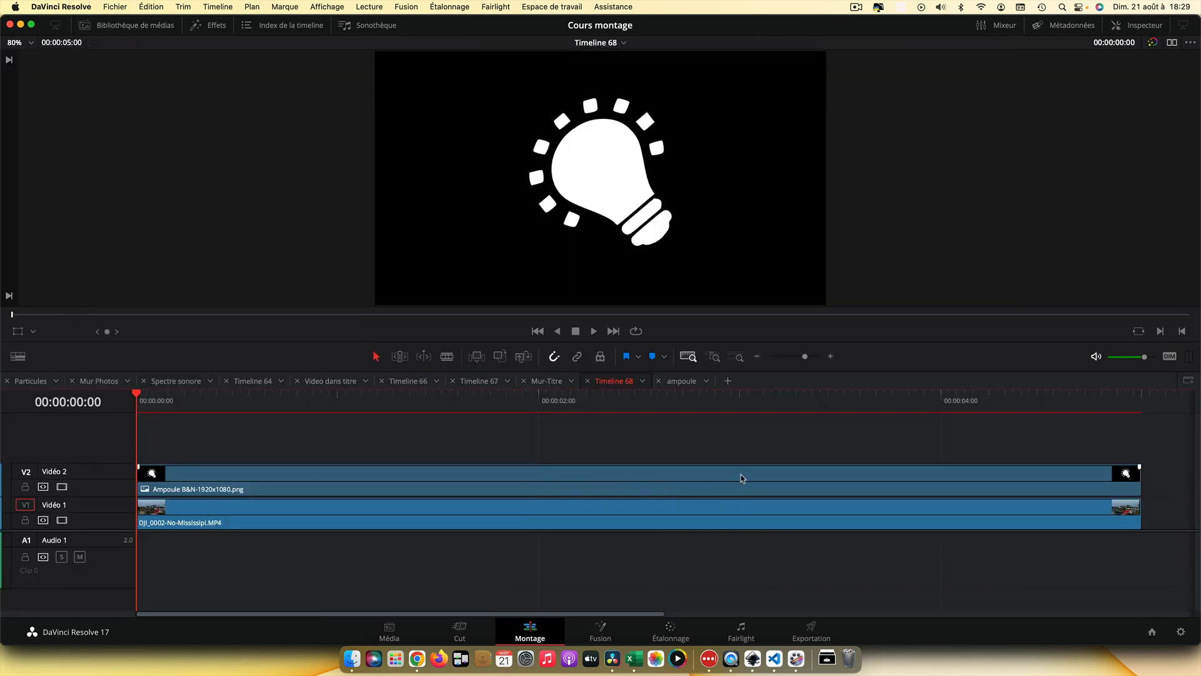
Step: Show the bulb image's clip properties, and shift the bulb image up to Vidéo 3 and DJI_0002-No-Mississipi.MP4 up to Vidéo 2
{"action": "left_click", "coordinate": [646, 486]}
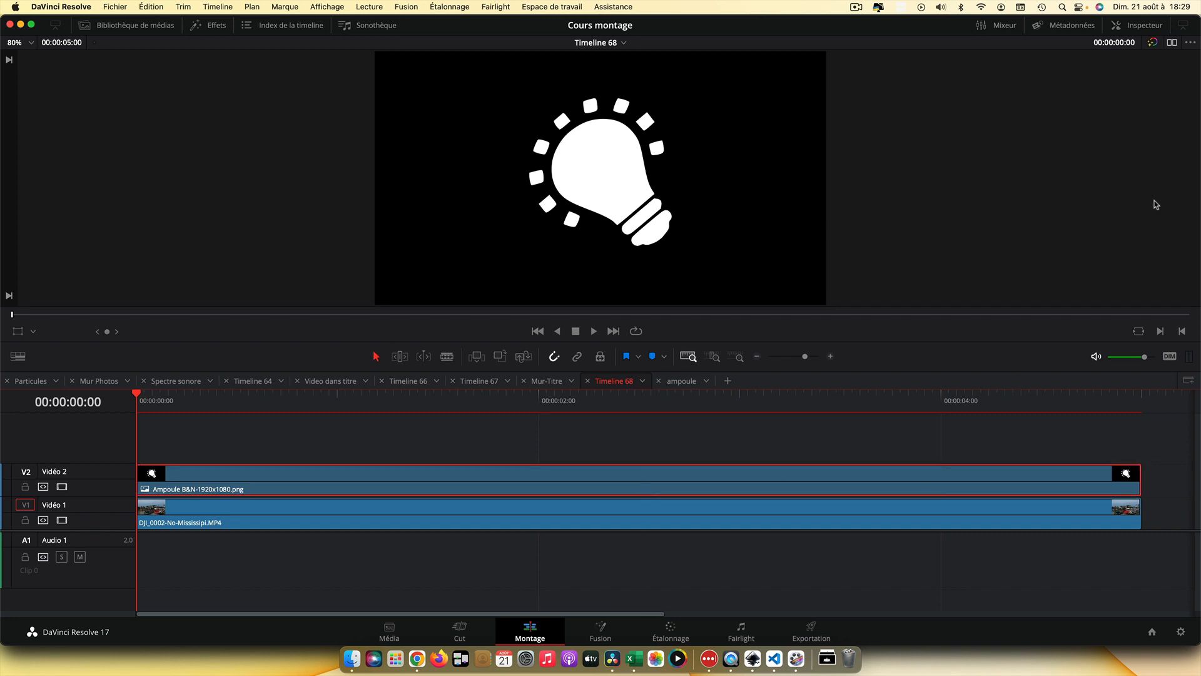
{"action": "left_click", "coordinate": [1142, 27]}
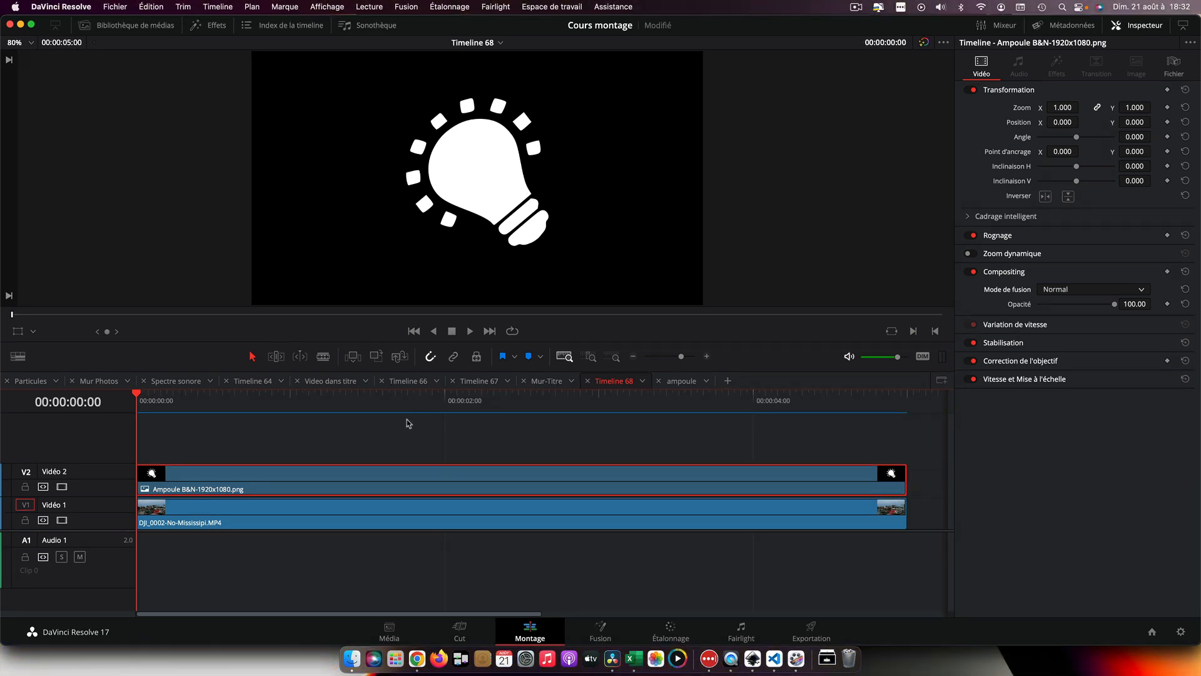
{"action": "left_click_drag", "start_coordinate": [413, 477], "coordinate": [413, 457]}
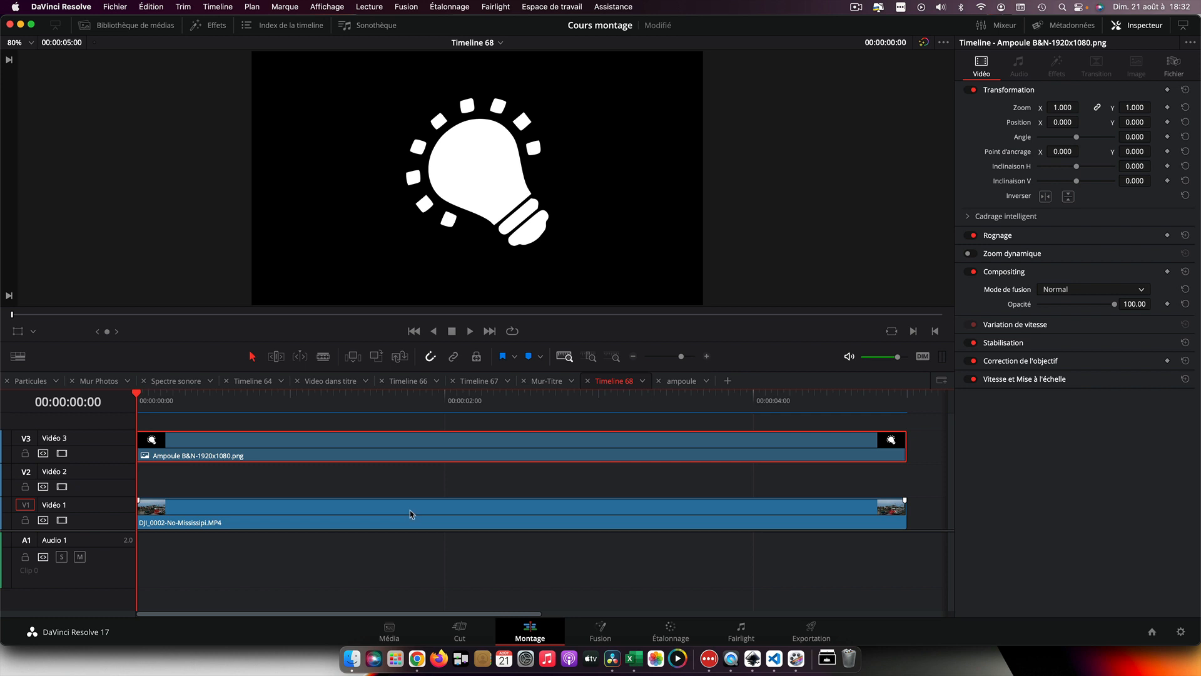
{"action": "left_click_drag", "start_coordinate": [411, 513], "coordinate": [415, 489]}
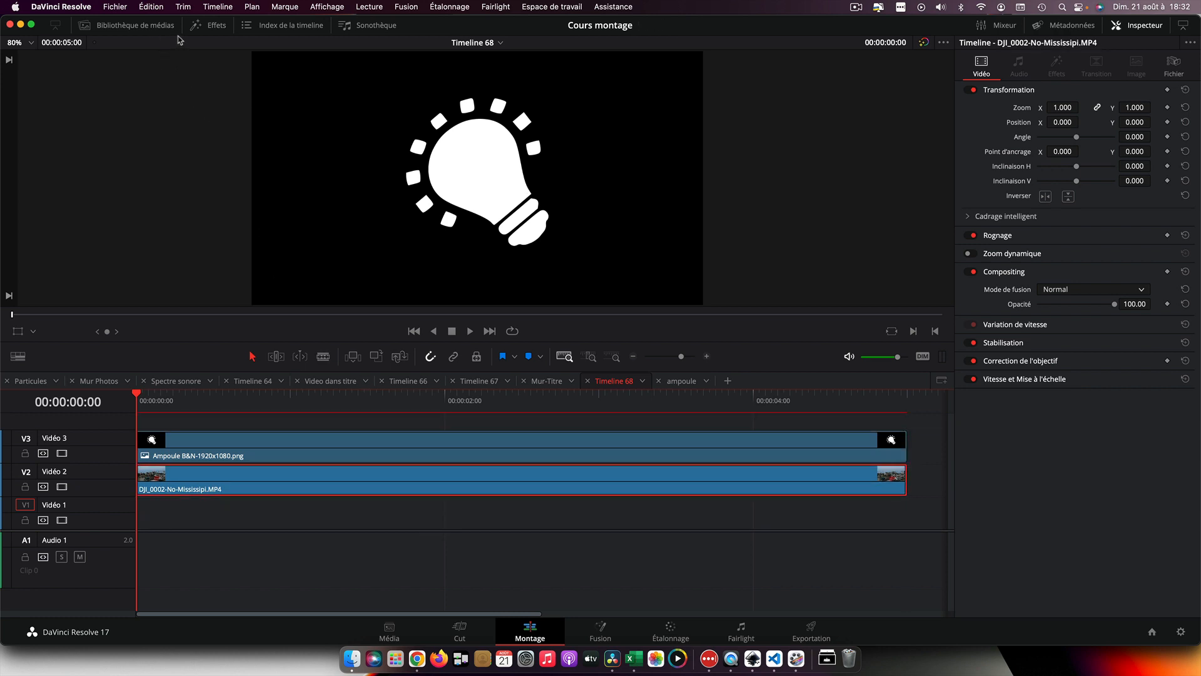
Step: Add a Couleur opaque generator on Vidéo 1 at the timeline start and fit the whole timeline in view
{"action": "left_click", "coordinate": [210, 26]}
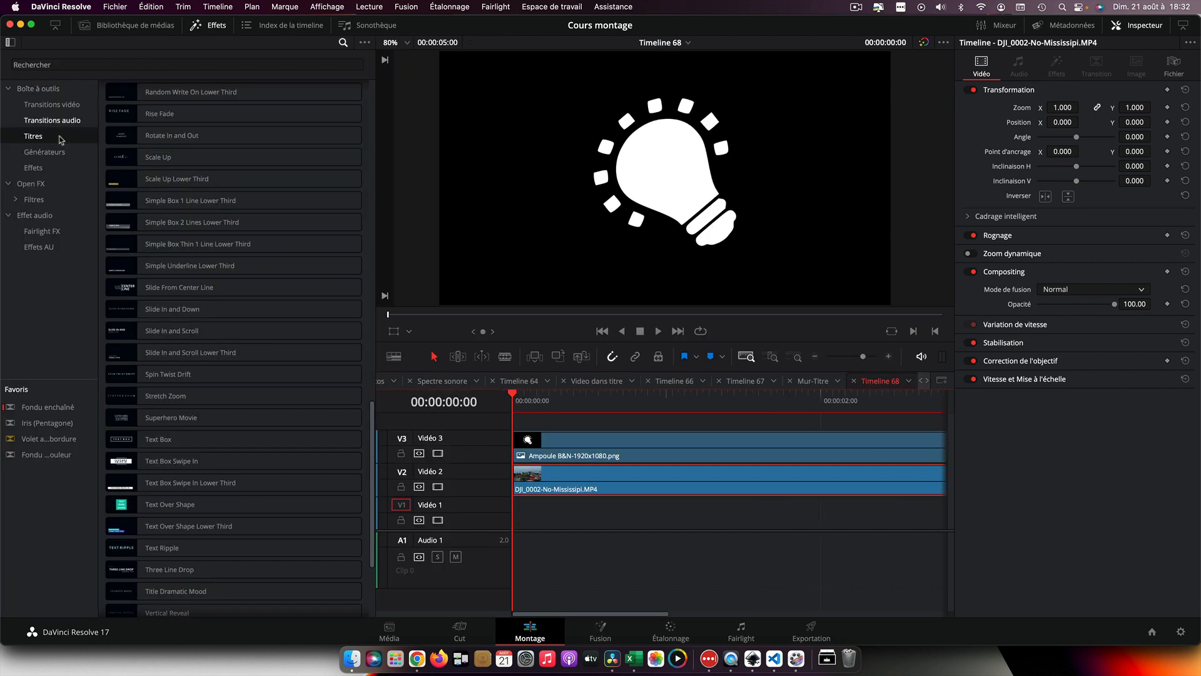
{"action": "left_click", "coordinate": [45, 153]}
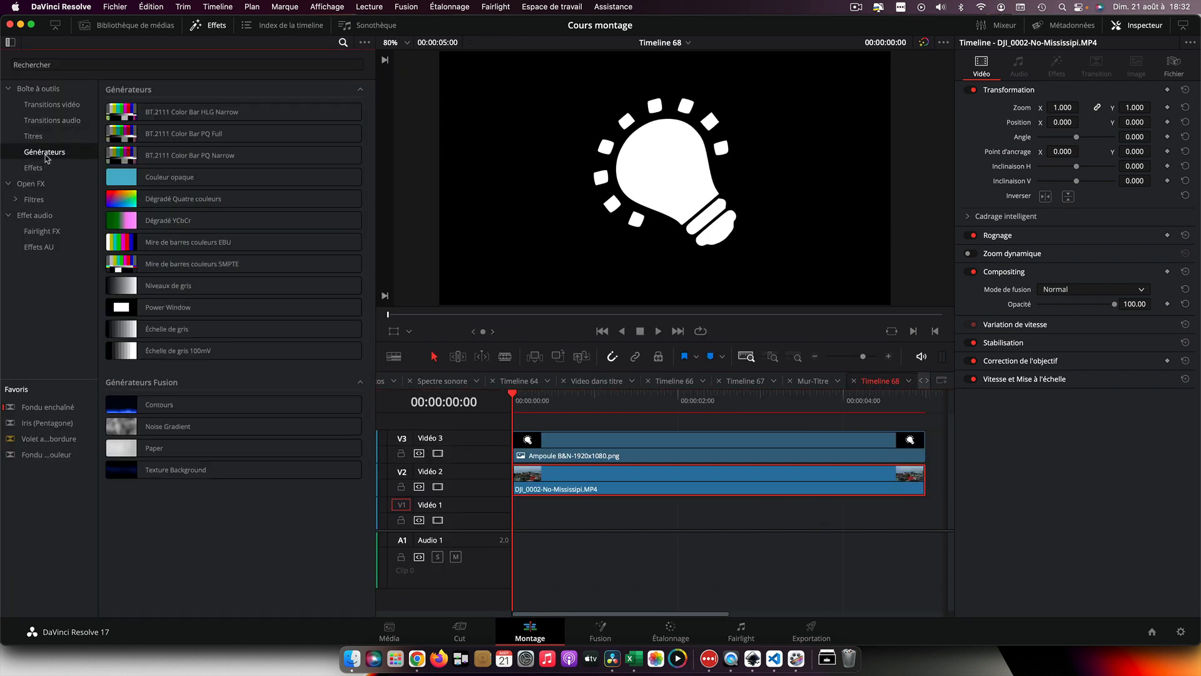
{"action": "left_click_drag", "start_coordinate": [122, 176], "coordinate": [510, 504]}
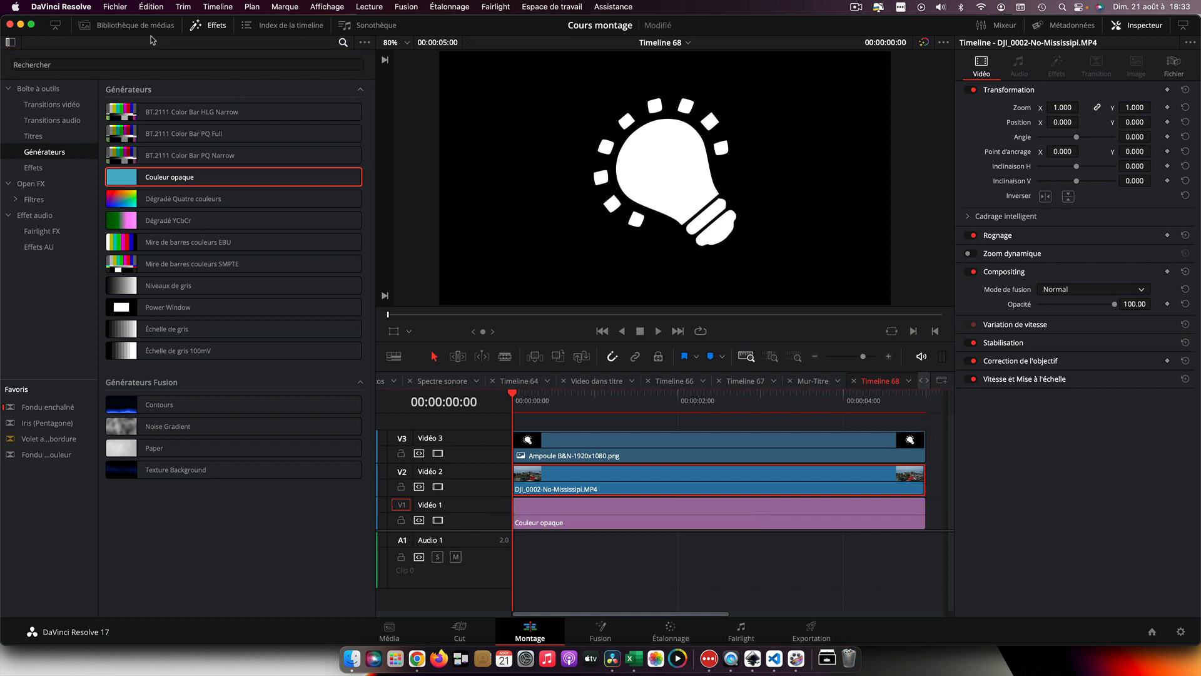
{"action": "left_click", "coordinate": [84, 25]}
{"action": "left_click", "coordinate": [574, 518]}
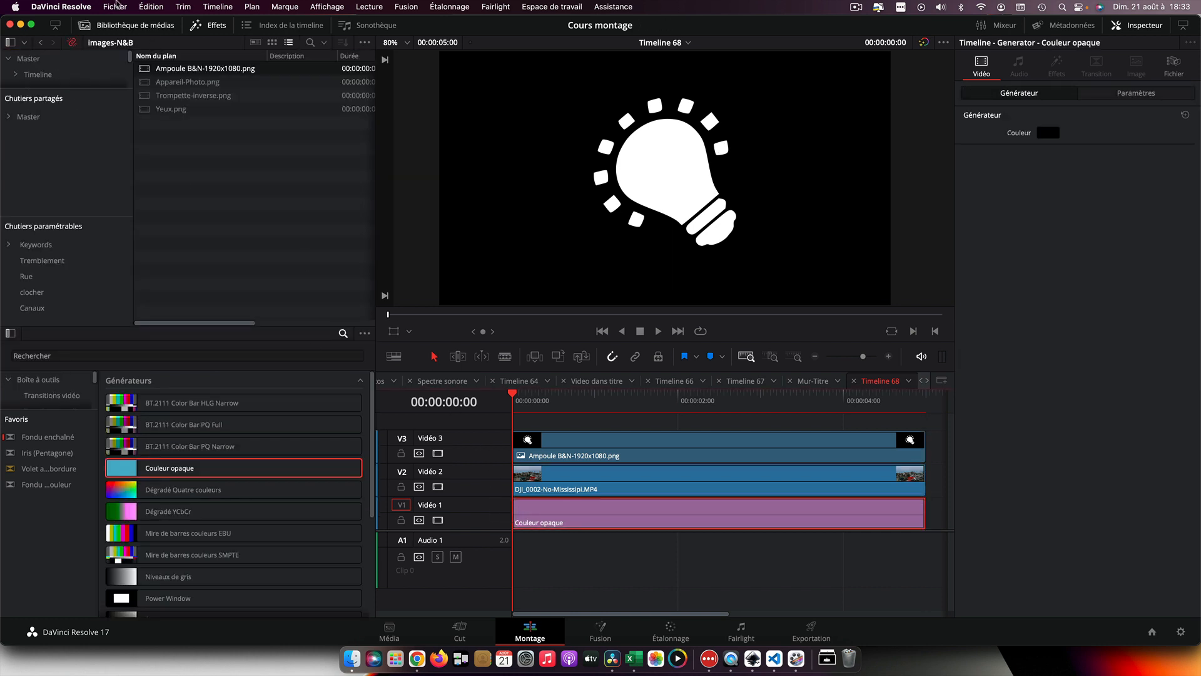
{"action": "left_click", "coordinate": [118, 26]}
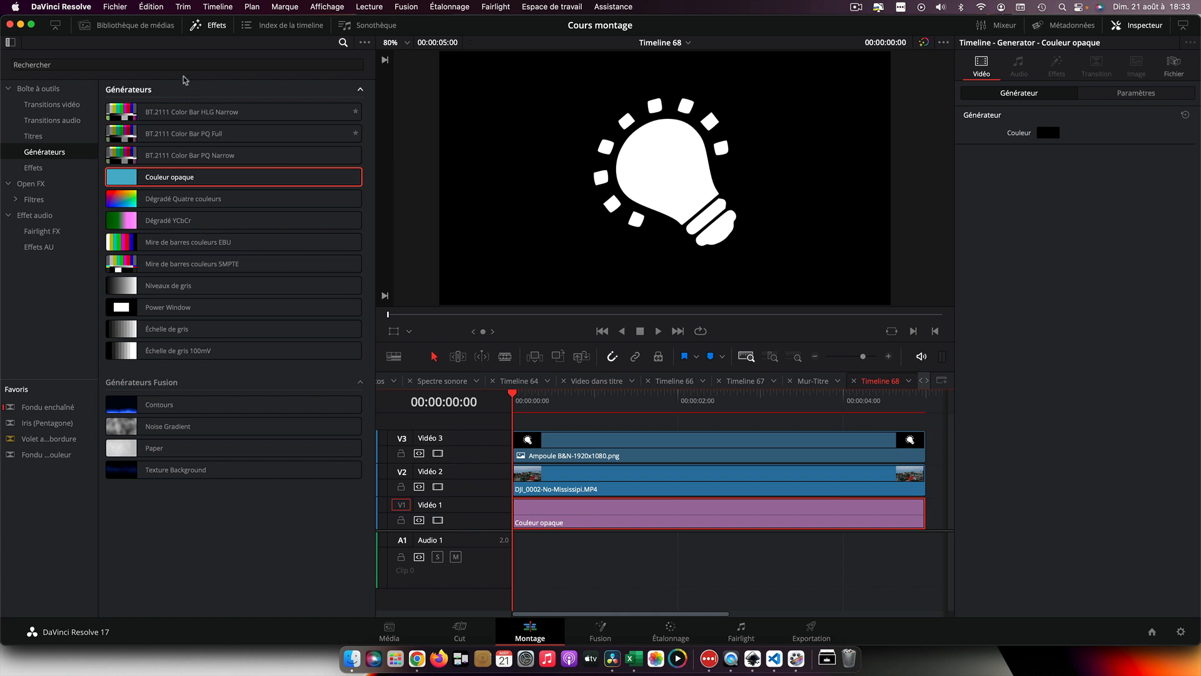
{"action": "left_click", "coordinate": [209, 28]}
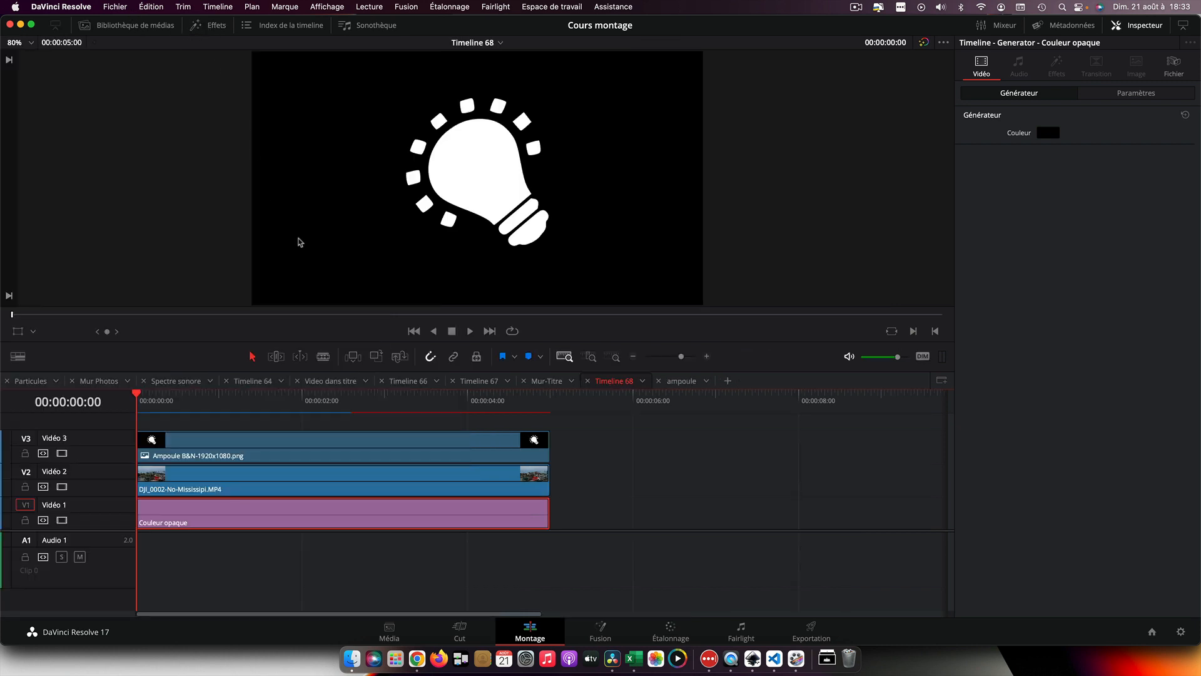
{"action": "key", "text": "shift+z"}
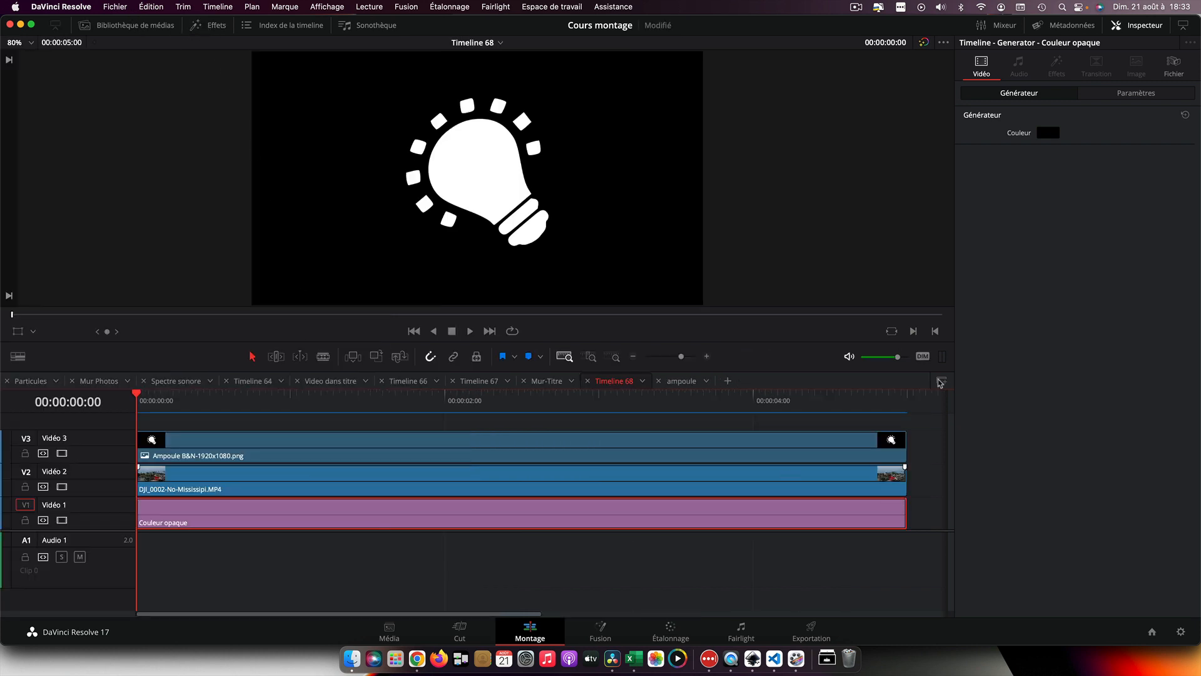
Step: Set the Couleur opaque generator's colour to a slightly darkened turquoise green
{"action": "left_click", "coordinate": [1045, 134]}
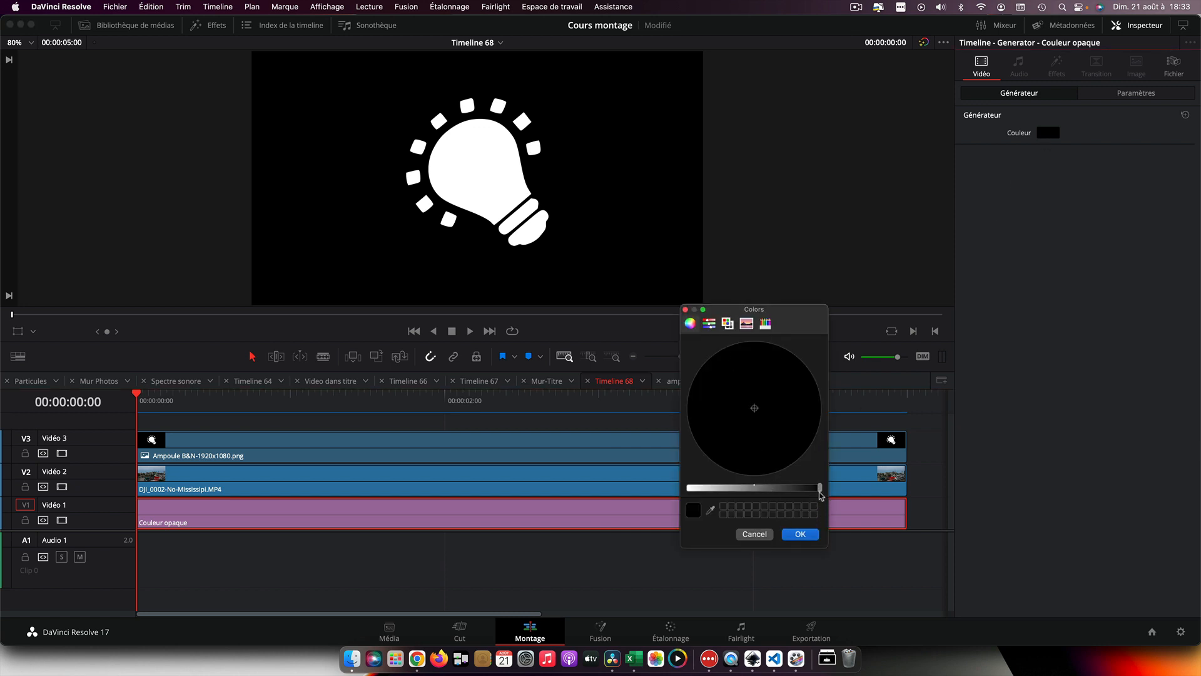
{"action": "left_click_drag", "start_coordinate": [819, 488], "coordinate": [695, 484]}
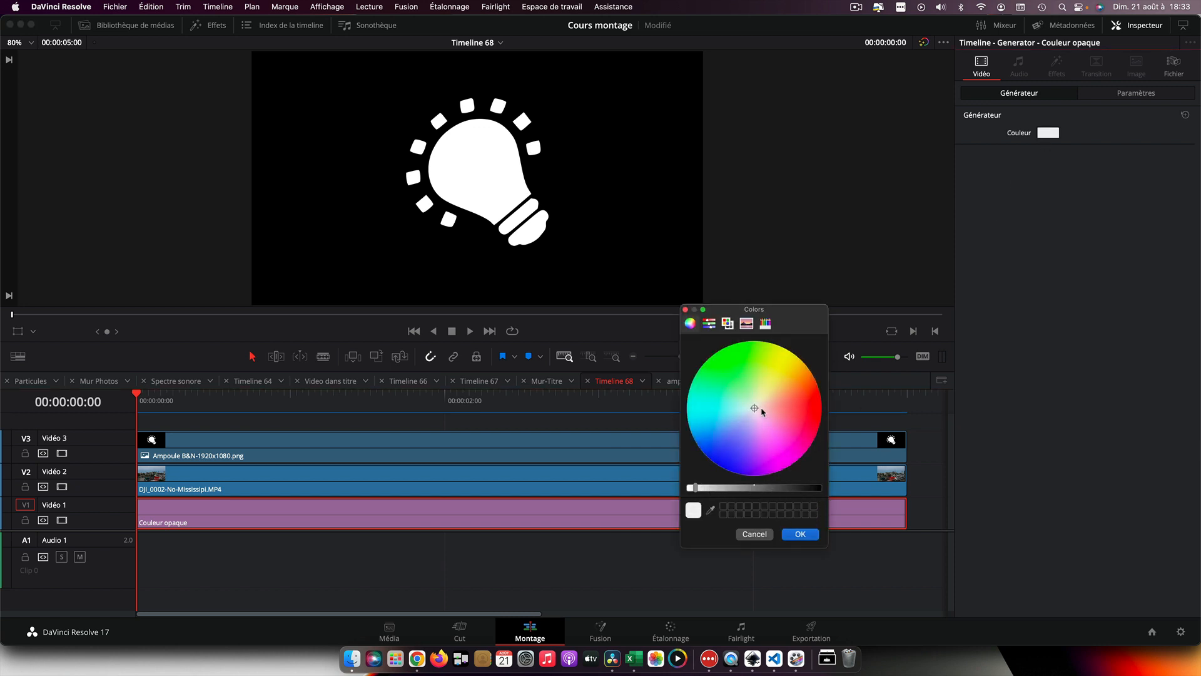
{"action": "mouse_move", "coordinate": [755, 408]}
{"action": "left_mouse_down"}
{"action": "mouse_move", "coordinate": [737, 419]}
{"action": "mouse_move", "coordinate": [724, 403]}
{"action": "left_mouse_up"}
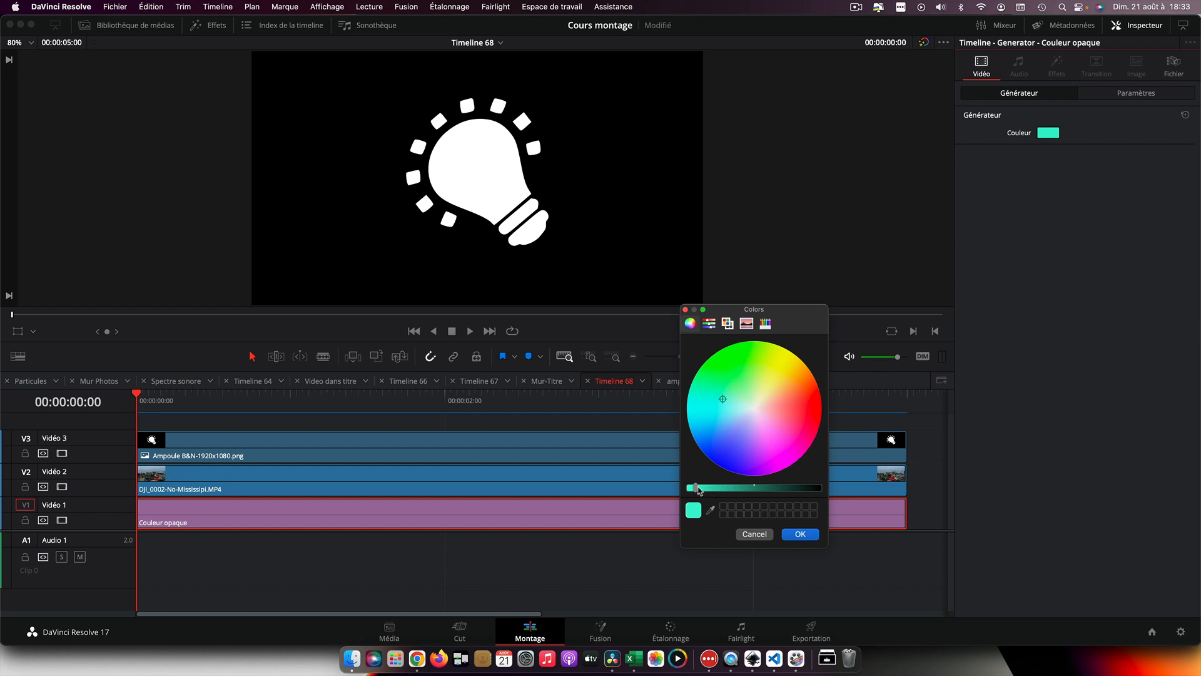
{"action": "left_click_drag", "start_coordinate": [698, 487], "coordinate": [704, 487]}
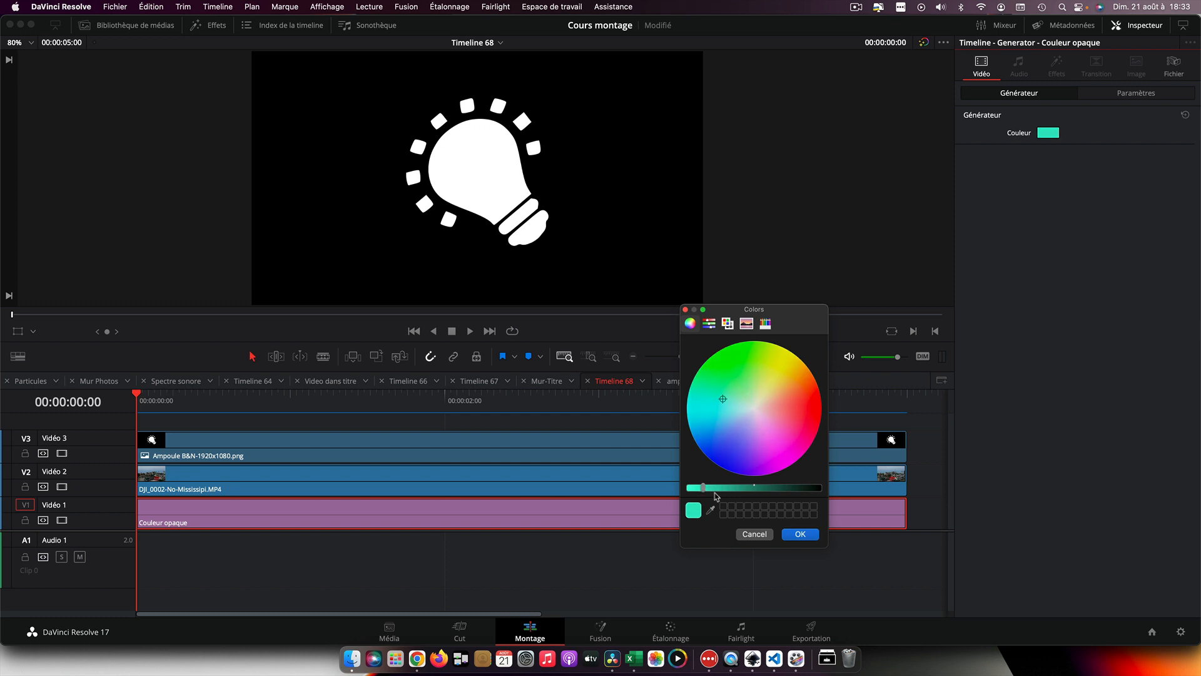
{"action": "left_click", "coordinate": [801, 534]}
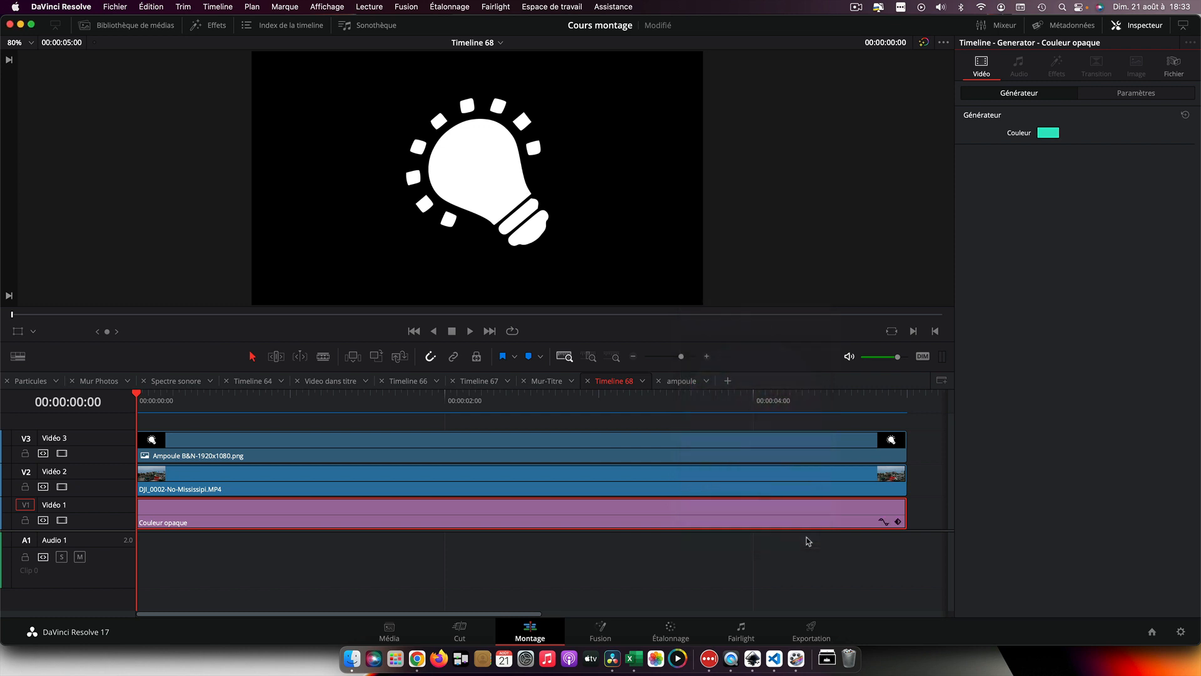
Step: Set the blend mode of the bulb image on Vidéo 3 to Lum
{"action": "left_click", "coordinate": [598, 456]}
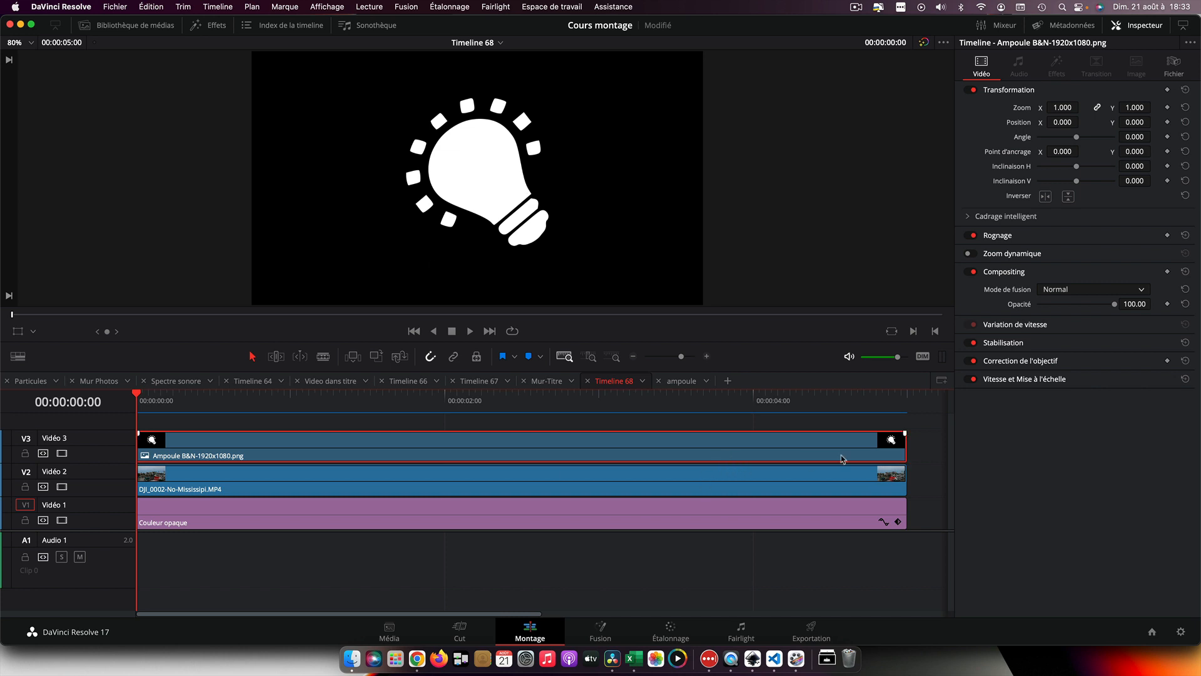
{"action": "left_click", "coordinate": [1143, 292]}
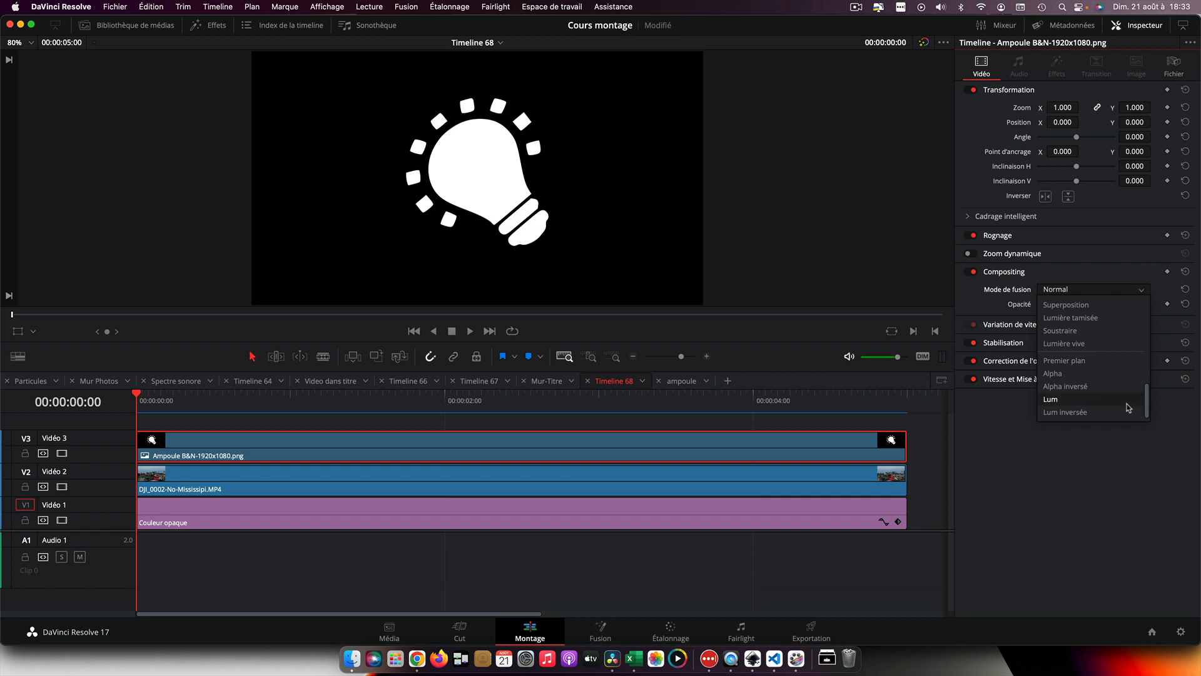
{"action": "left_click", "coordinate": [1064, 401]}
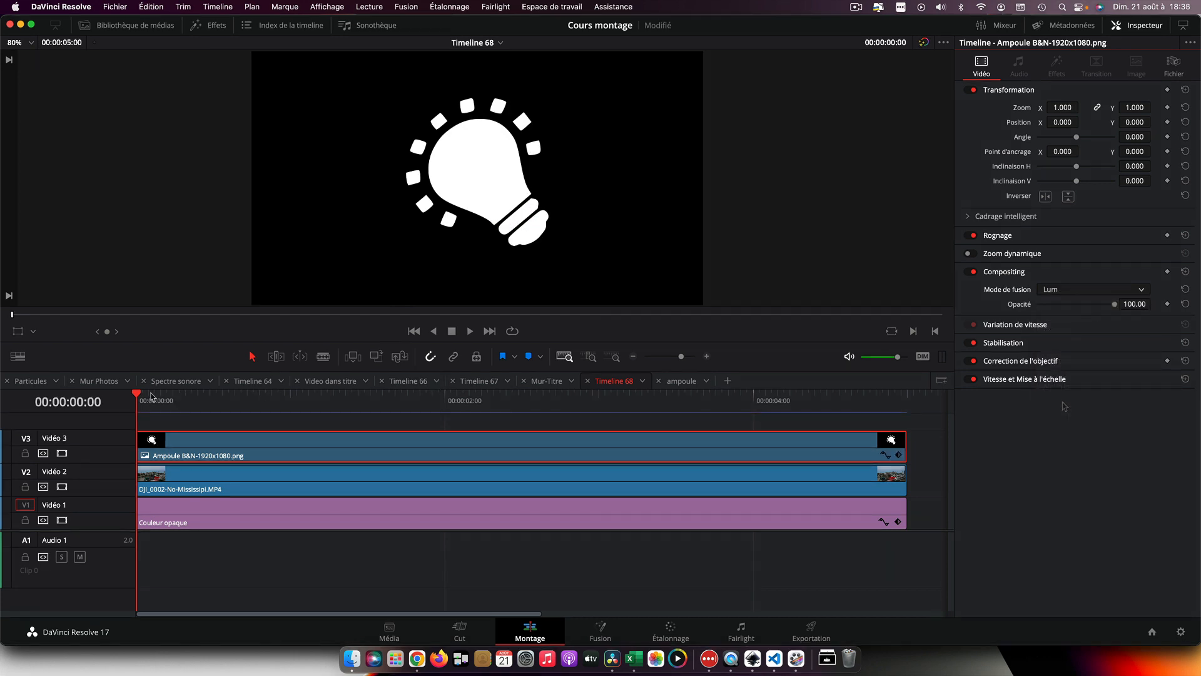
Step: Swap the two upper clips so the bulb image sits on Vidéo 2 and the Mississippi video on Vidéo 3
{"action": "left_click_drag", "start_coordinate": [135, 395], "coordinate": [382, 394]}
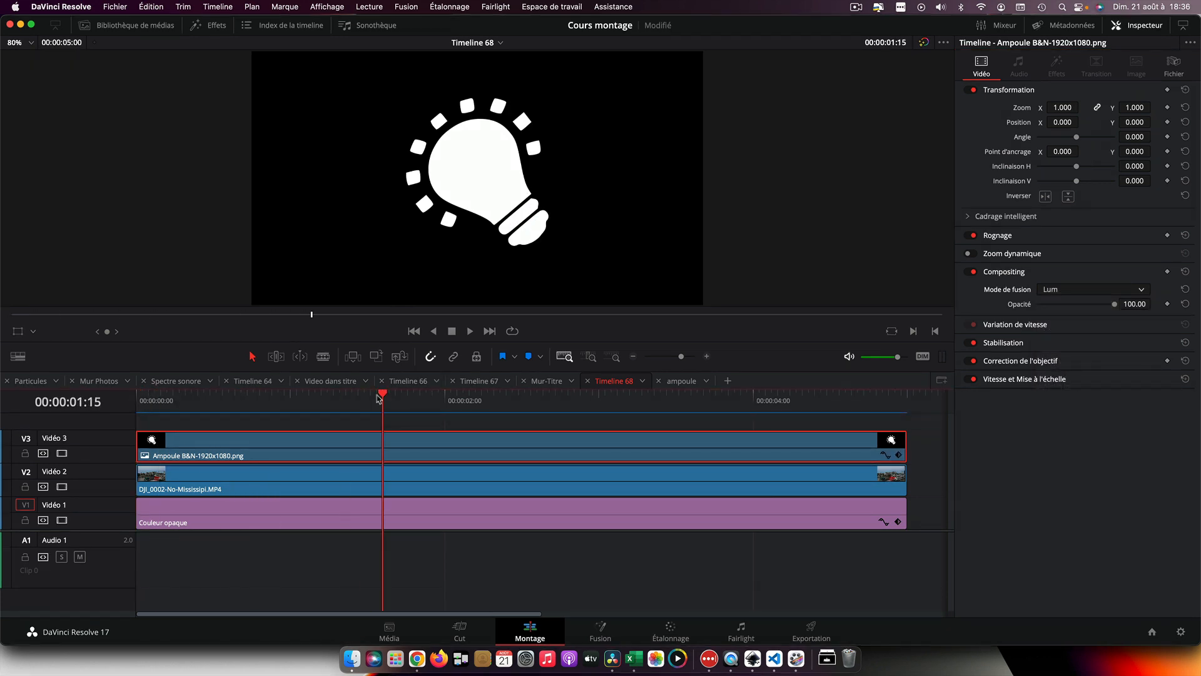
{"action": "left_click", "coordinate": [441, 481]}
{"action": "left_click_drag", "start_coordinate": [446, 481], "coordinate": [446, 422]}
{"action": "left_click", "coordinate": [452, 466]}
{"action": "left_click_drag", "start_coordinate": [452, 471], "coordinate": [457, 494]}
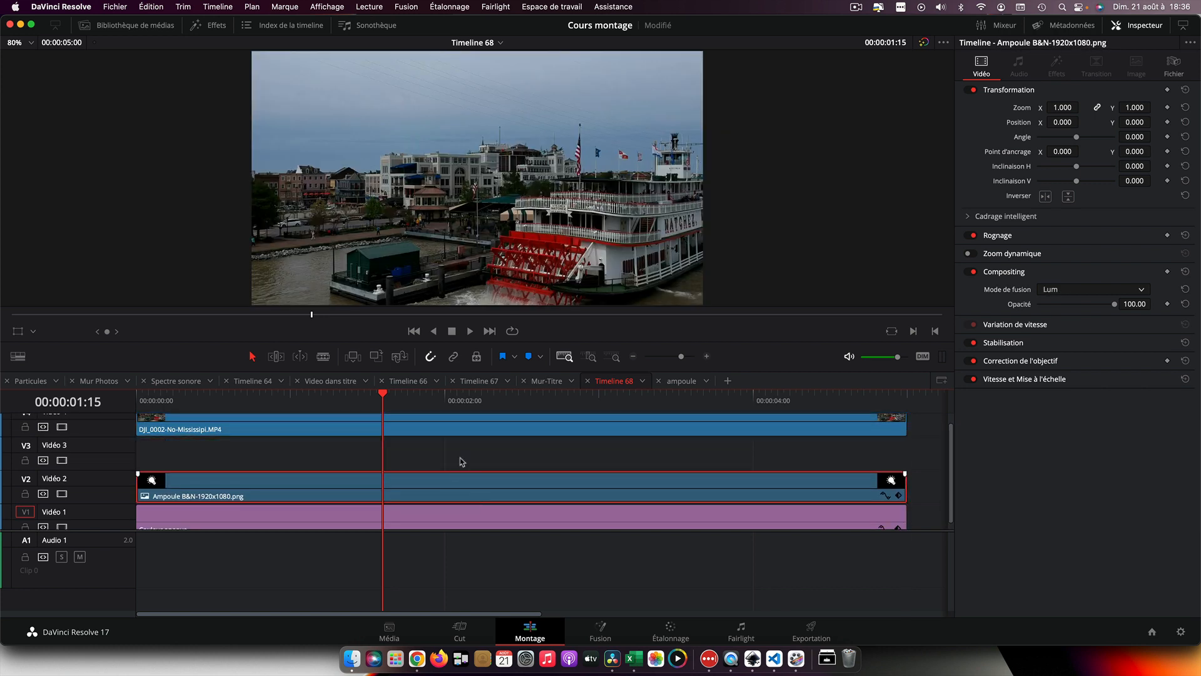
{"action": "left_click_drag", "start_coordinate": [464, 431], "coordinate": [447, 454]}
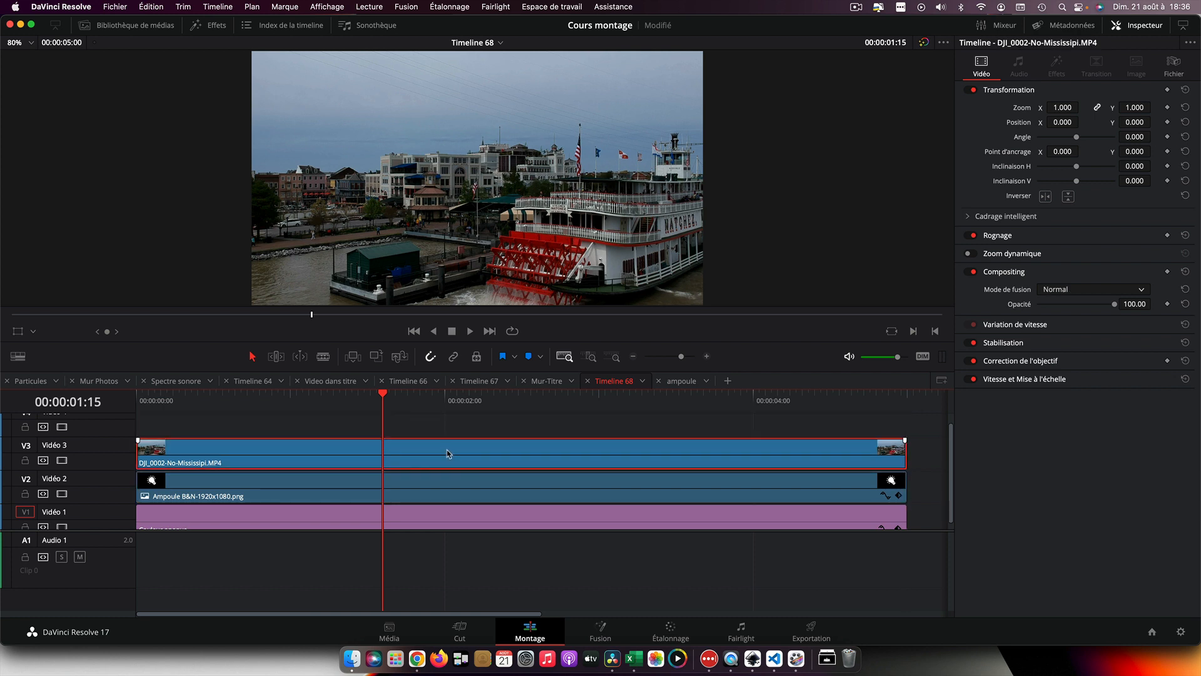
Step: Save the project and change the Mississippi clip's blend mode so the video fills only the bulb shape over the solid colour
{"action": "key", "text": "super+s"}
{"action": "left_click", "coordinate": [1148, 295]}
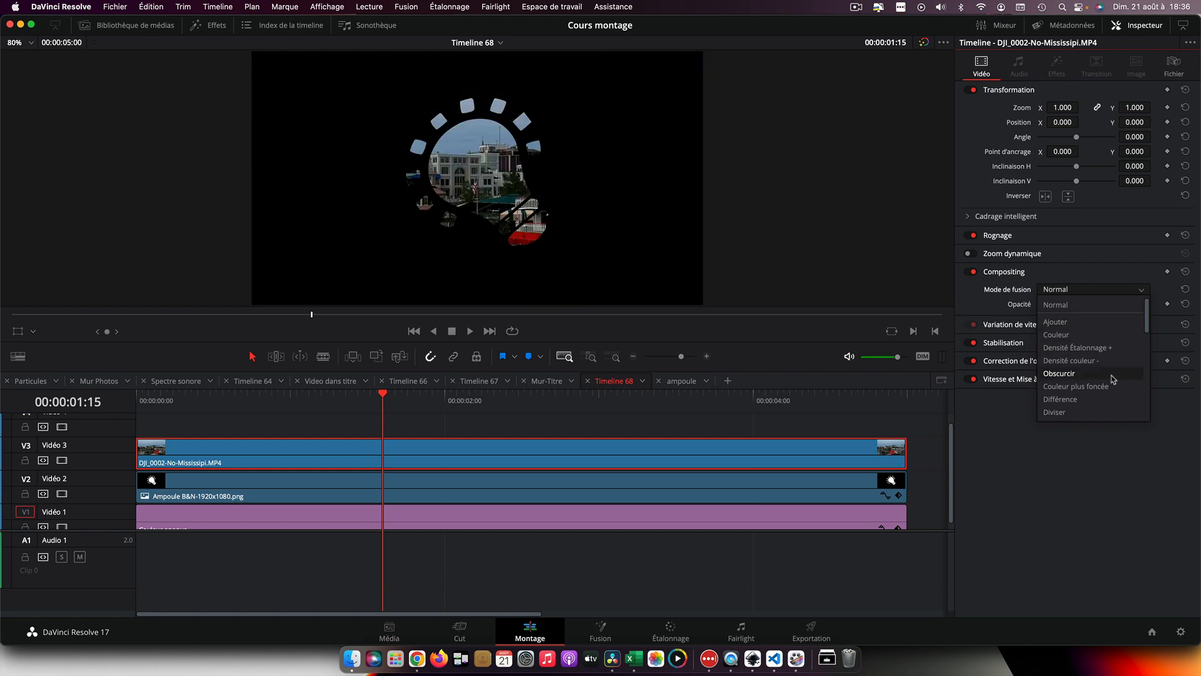
{"action": "scroll", "coordinate": [1113, 379], "scroll_direction": "down", "scroll_amount": 2}
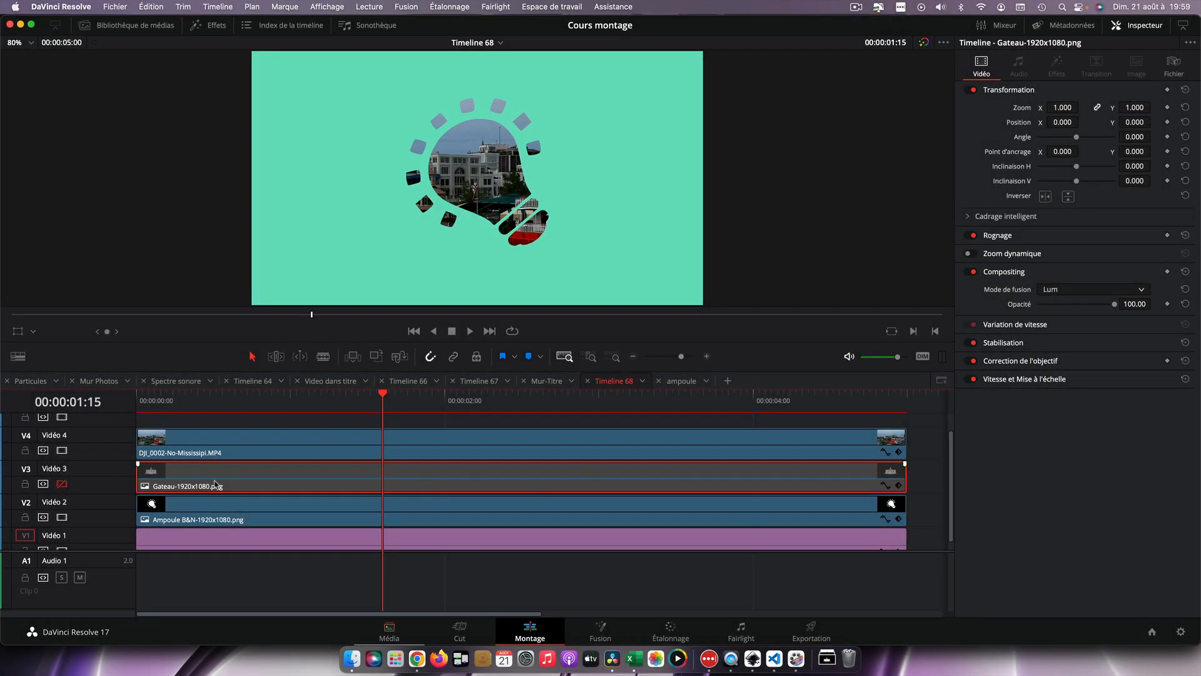
Step: Enable track Vidéo 3 with the cake image and disable the bulb's track Vidéo 2 to compare the masks
{"action": "left_click", "coordinate": [62, 484]}
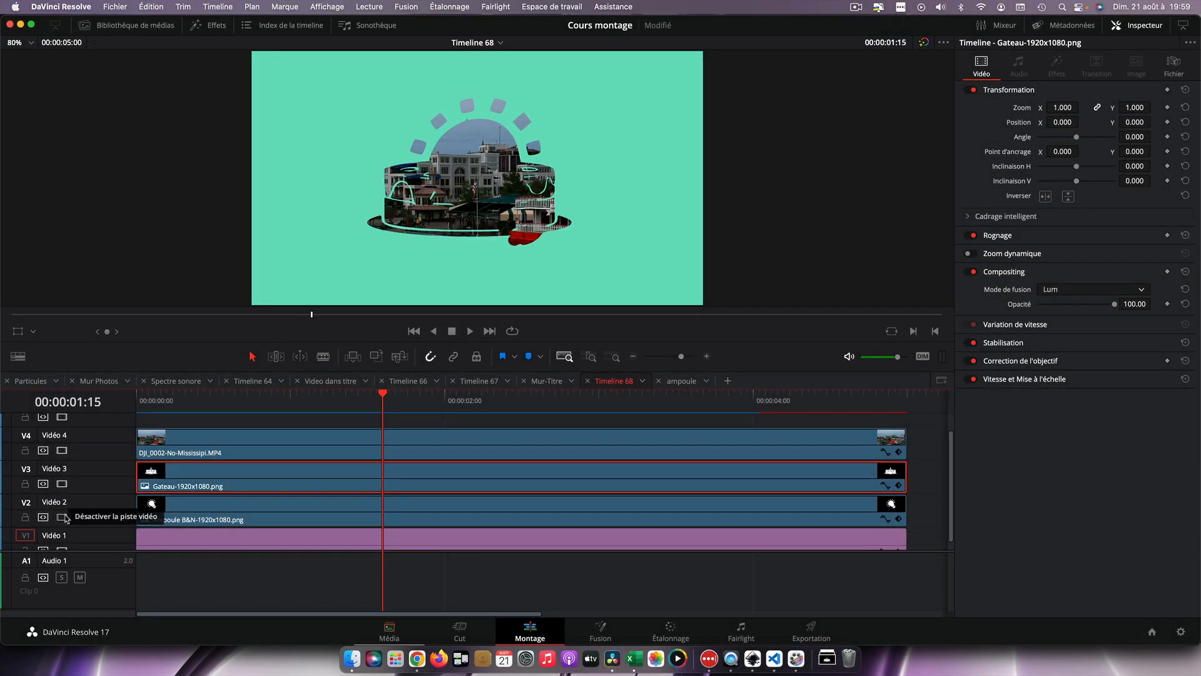
{"action": "left_click", "coordinate": [62, 517]}
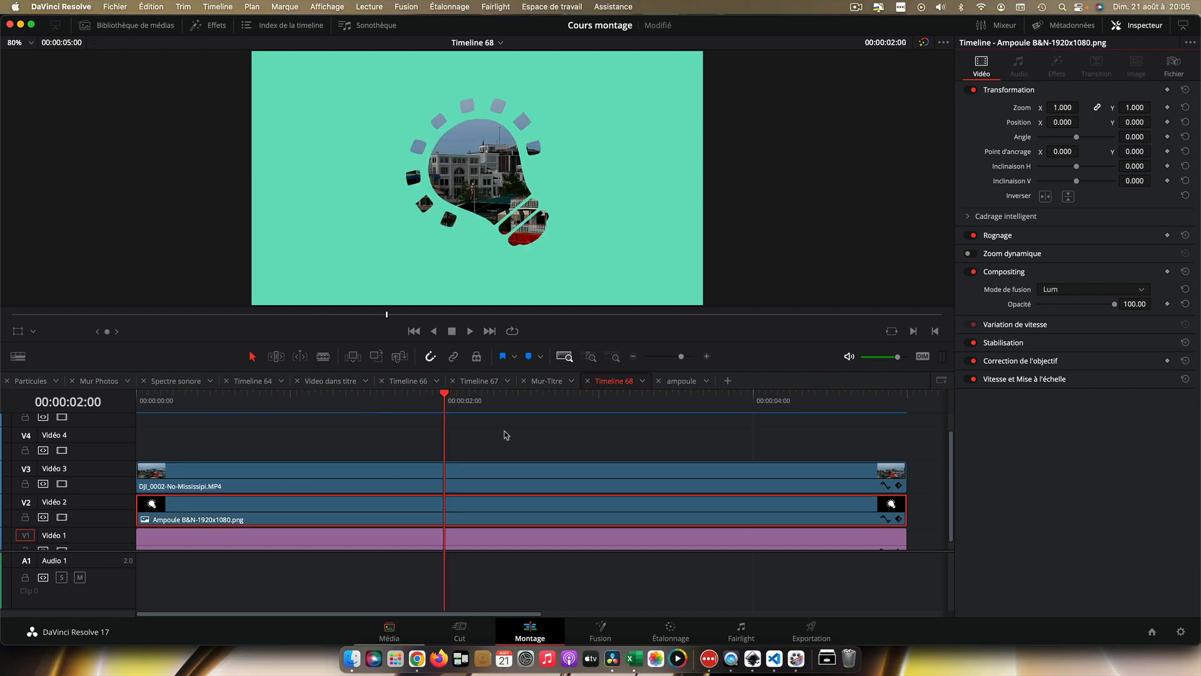
Step: Add a zoom keyframe on the bulb image at the timeline start with a zoom value of 0
{"action": "key", "text": "Home"}
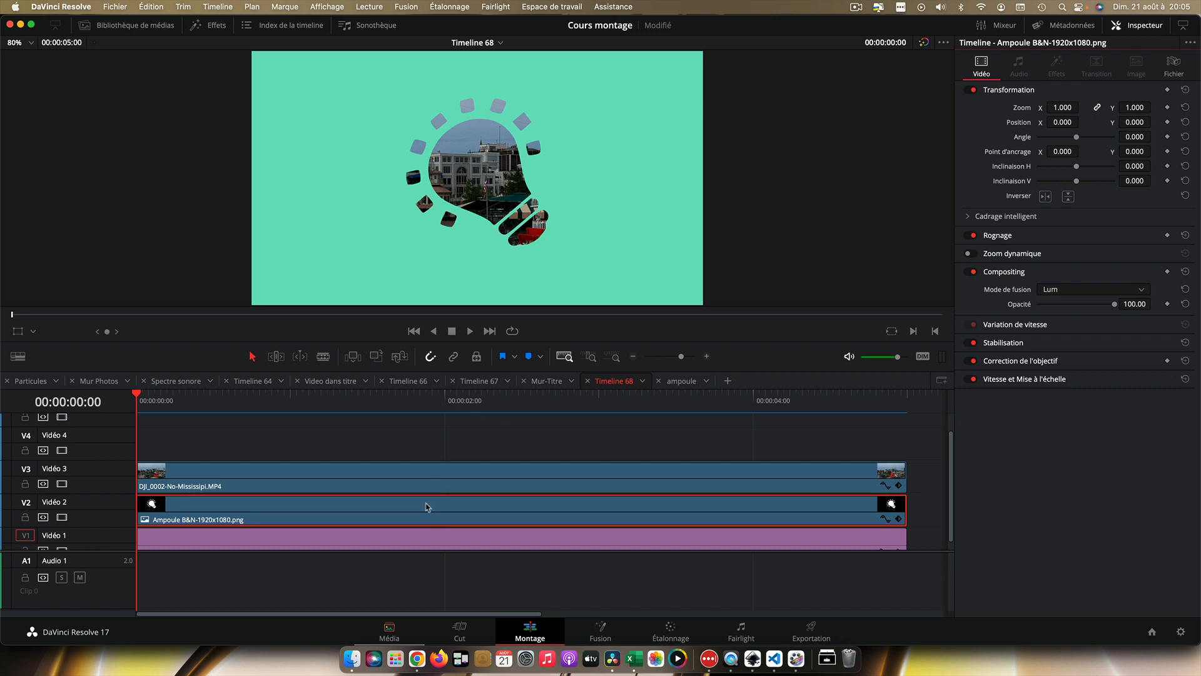
{"action": "left_click", "coordinate": [1168, 108]}
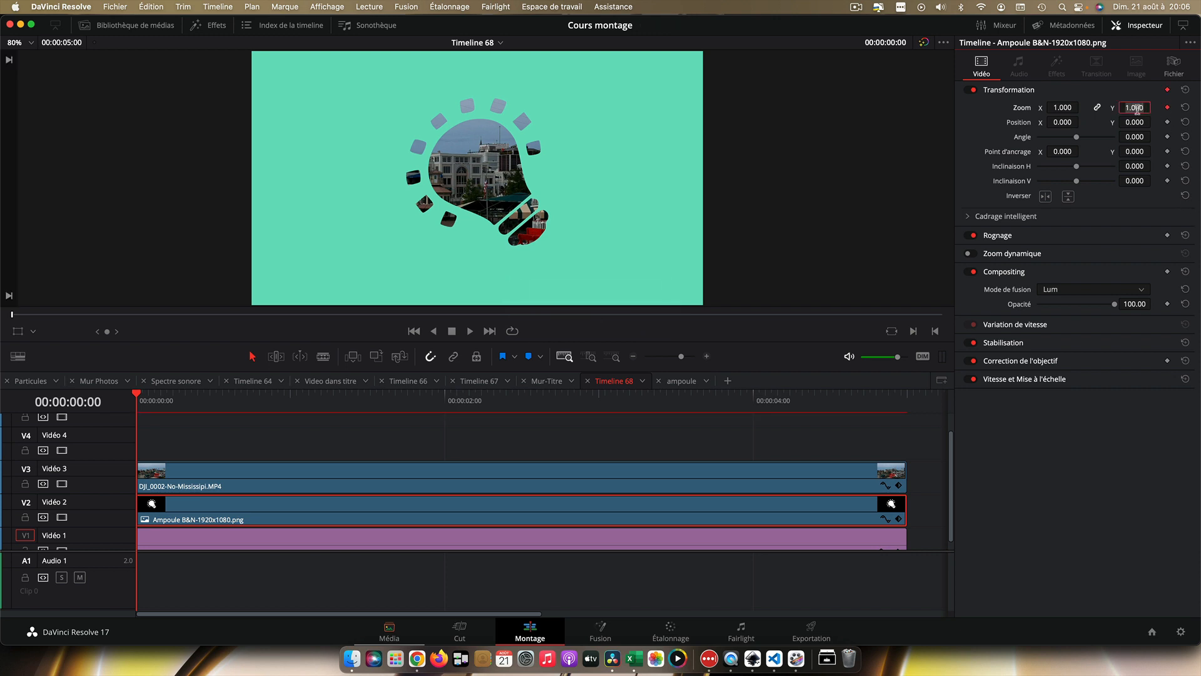
{"action": "double_click", "coordinate": [1135, 108]}
{"action": "type", "text": "0"}
{"action": "key", "text": "Return"}
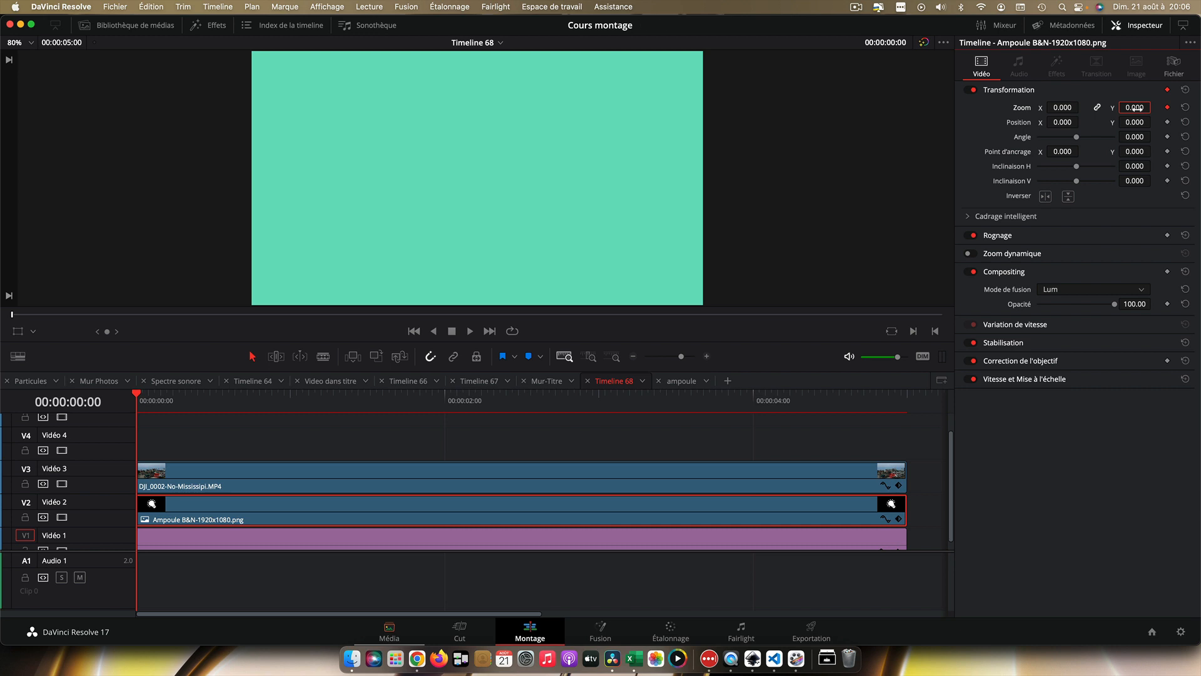
Step: Set the bulb image's zoom to 6.430 at 00:00:02:00 and play the animation from the start
{"action": "key", "text": "shift+Right"}
{"action": "key", "text": "shift+Right"}
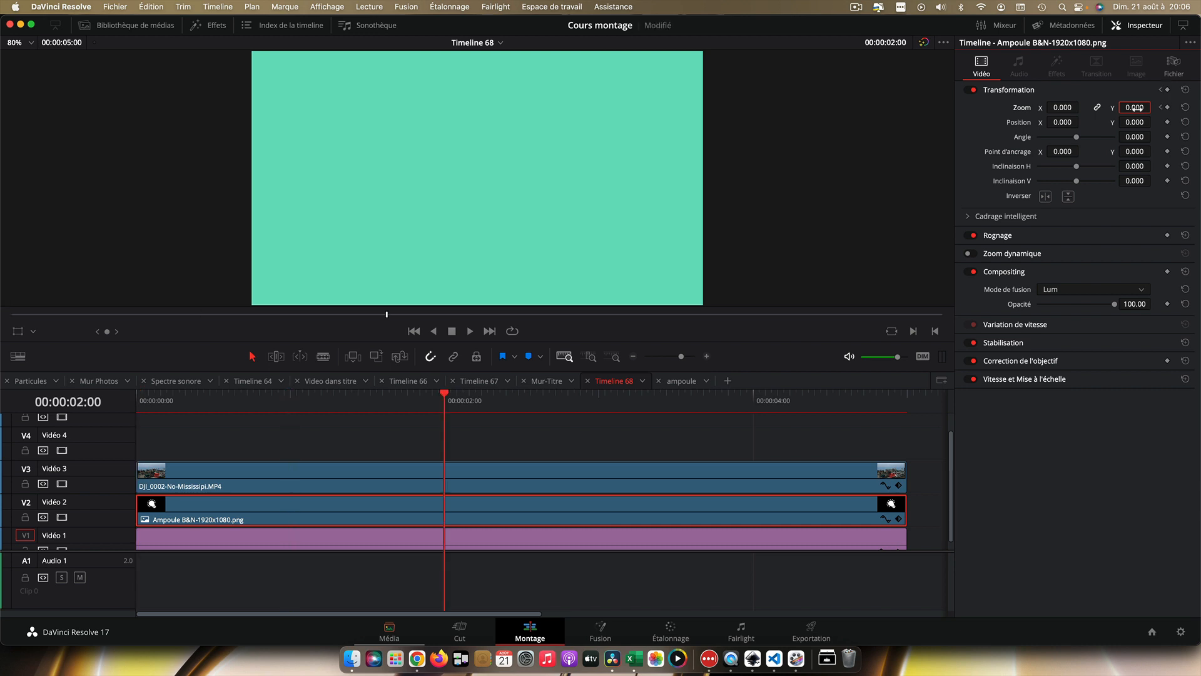
{"action": "mouse_move", "coordinate": [1124, 109]}
{"action": "left_mouse_down"}
{"action": "mouse_move", "coordinate": [1155, 107]}
{"action": "mouse_move", "coordinate": [1113, 115]}
{"action": "mouse_move", "coordinate": [1127, 112]}
{"action": "left_mouse_up"}
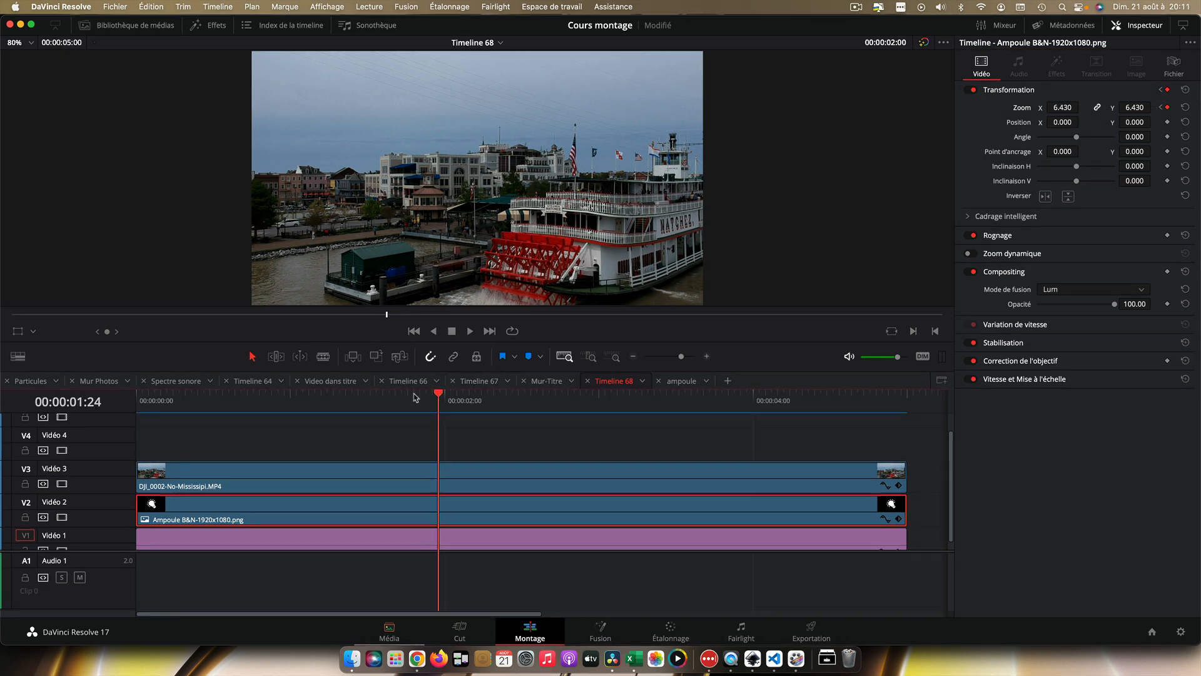
{"action": "left_click", "coordinate": [198, 395]}
{"action": "key", "text": "Home"}
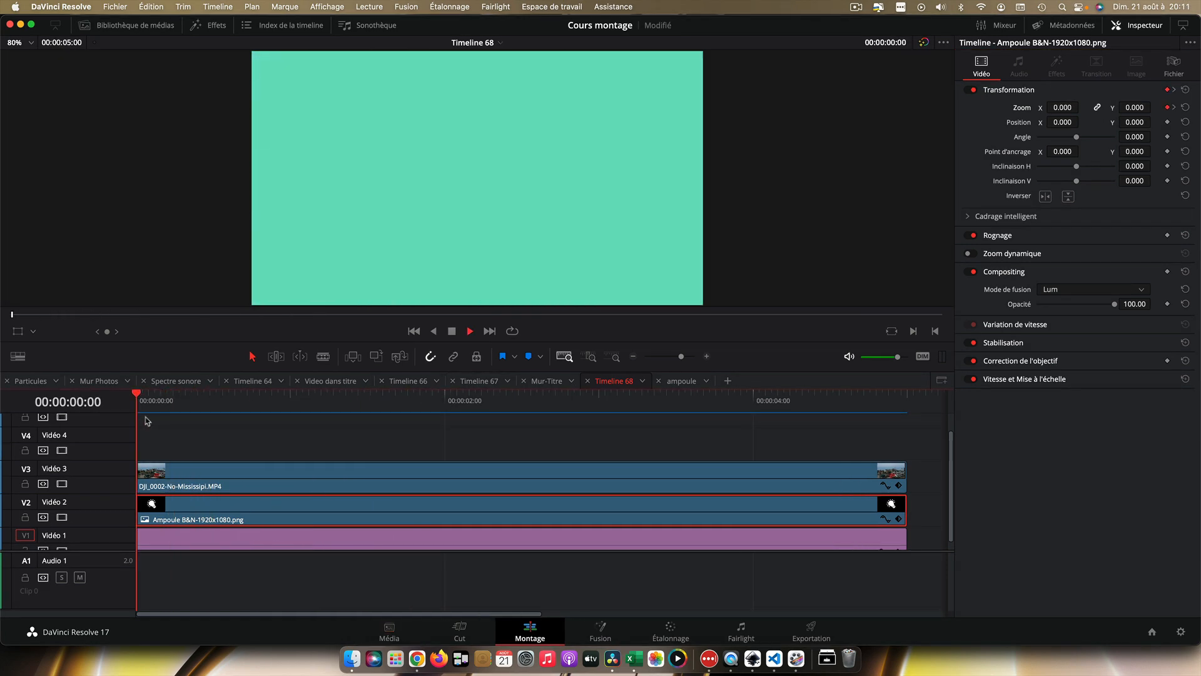
Step: Smooth both Zoom X keyframes of the bulb image into an ease-in, ease-out curve and replay the animation from the start
{"action": "key", "text": "space"}
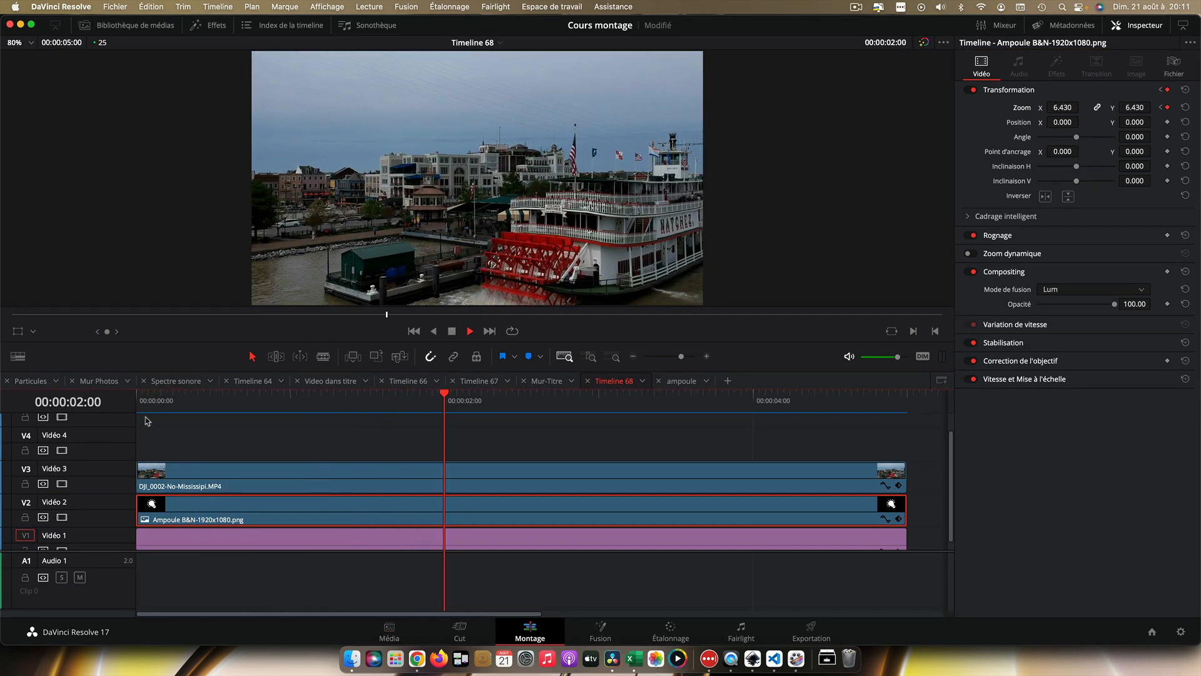
{"action": "key", "text": "space"}
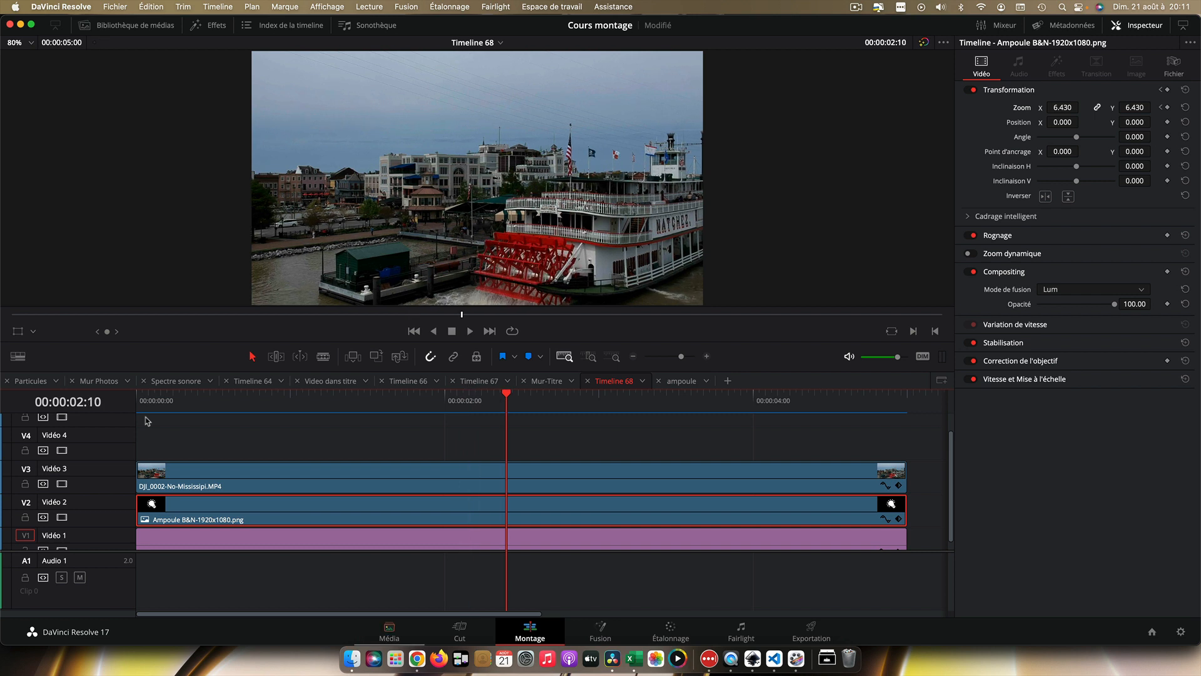
{"action": "left_click", "coordinate": [886, 521]}
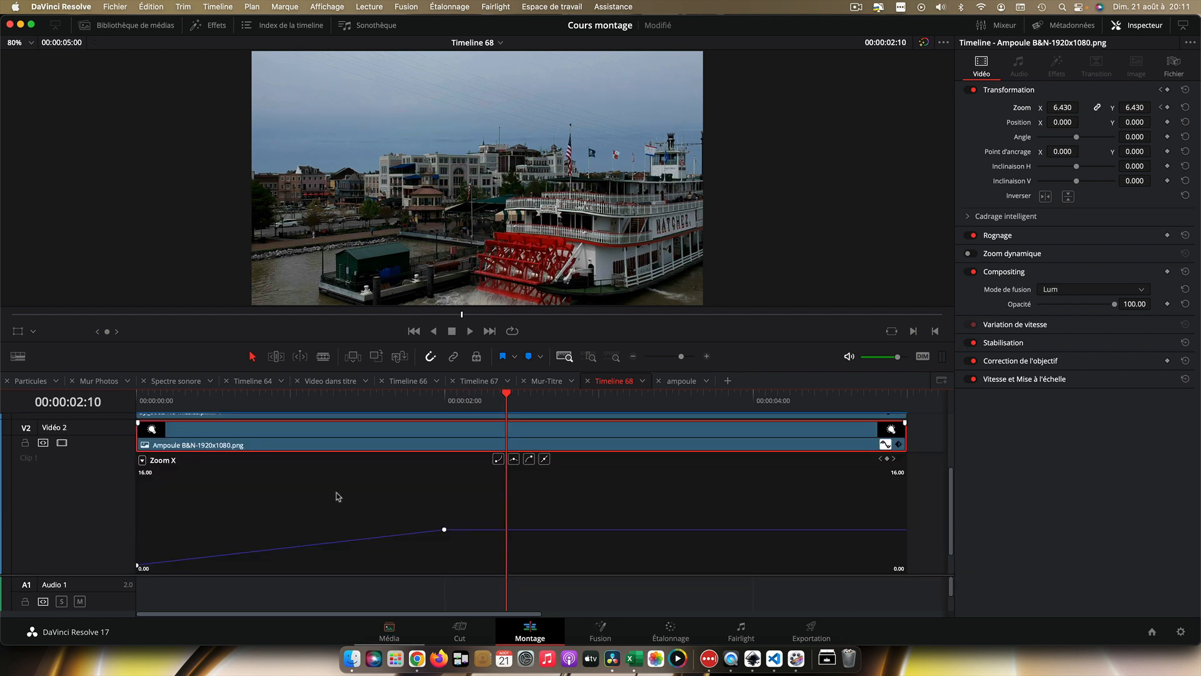
{"action": "left_click_drag", "start_coordinate": [453, 495], "coordinate": [114, 575]}
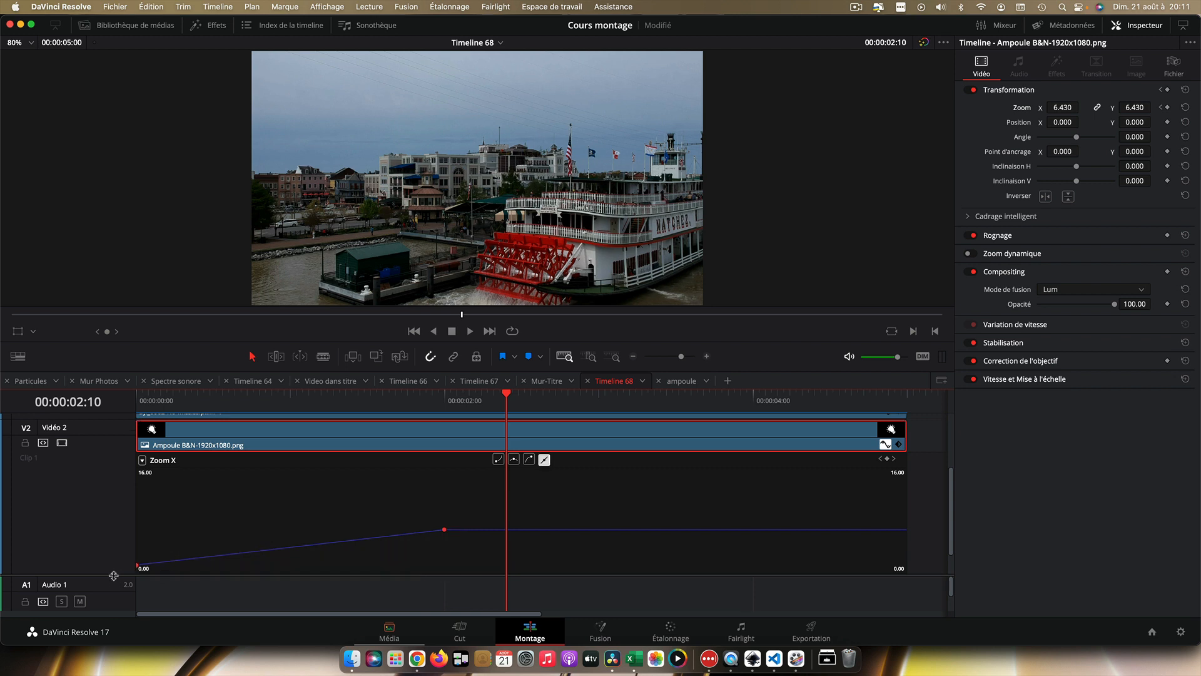
{"action": "left_click", "coordinate": [513, 461]}
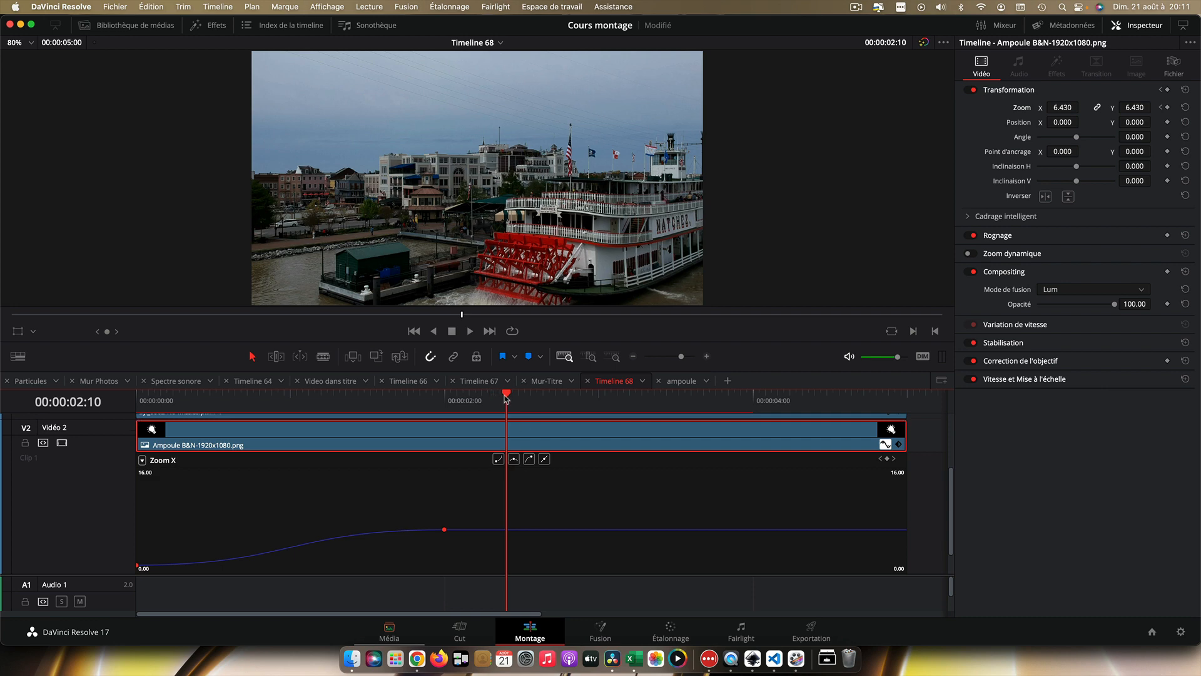
{"action": "left_click_drag", "start_coordinate": [506, 398], "coordinate": [136, 398]}
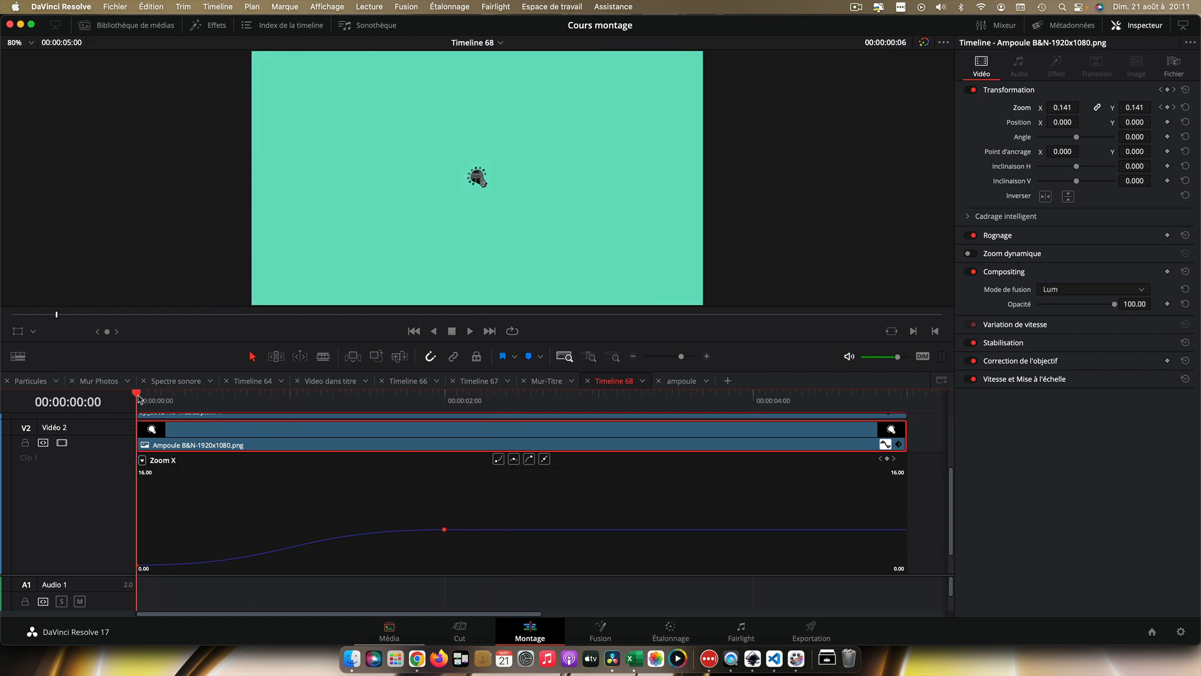
{"action": "key", "text": "space"}
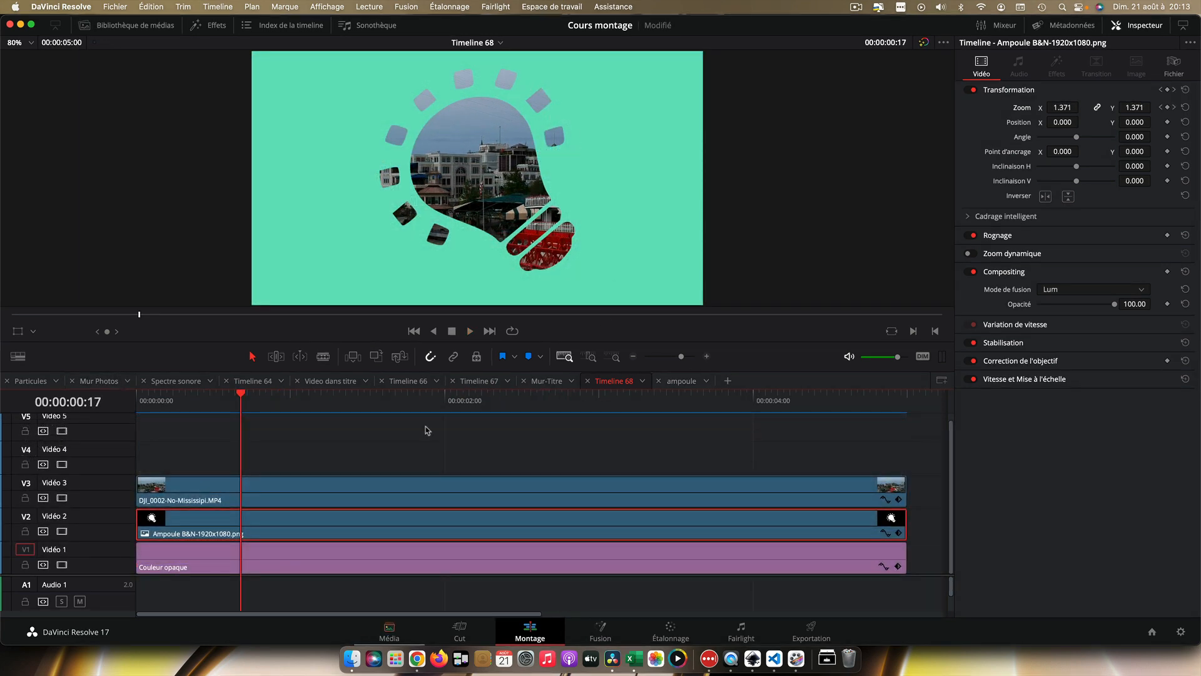
Step: Combine the Mississippi video and the bulb image into a new compound clip, keeping the default name
{"action": "left_click", "coordinate": [442, 494]}
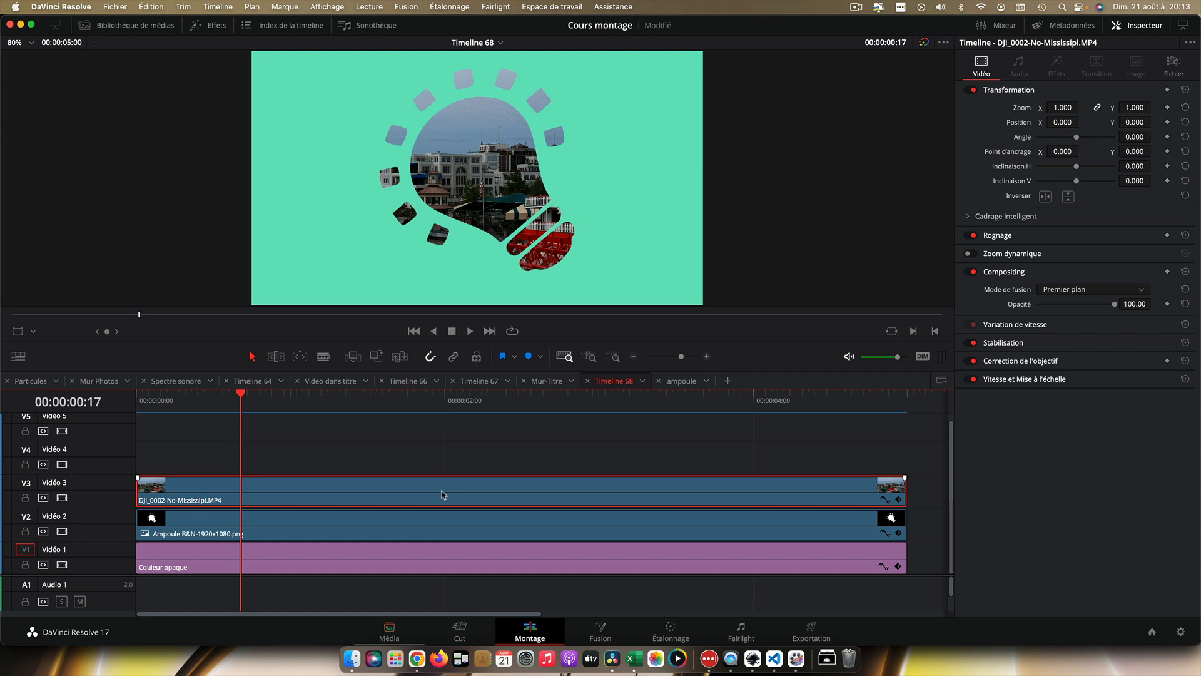
{"action": "left_click", "coordinate": [449, 520], "text": "super"}
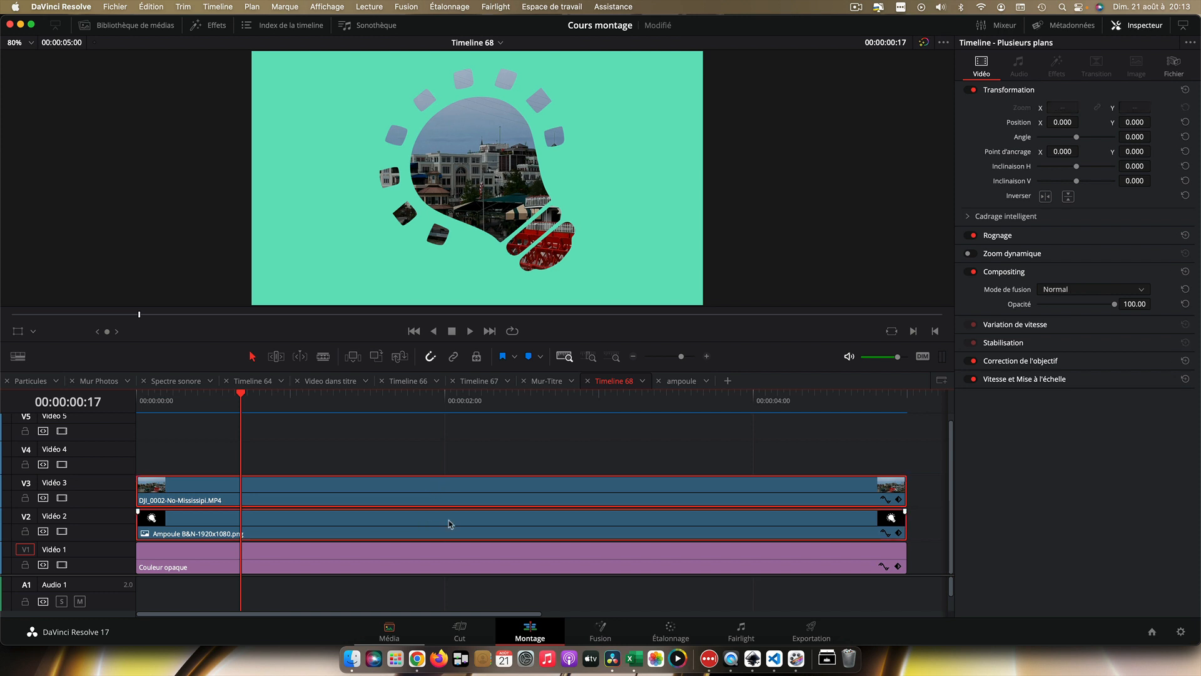
{"action": "right_click", "coordinate": [454, 516]}
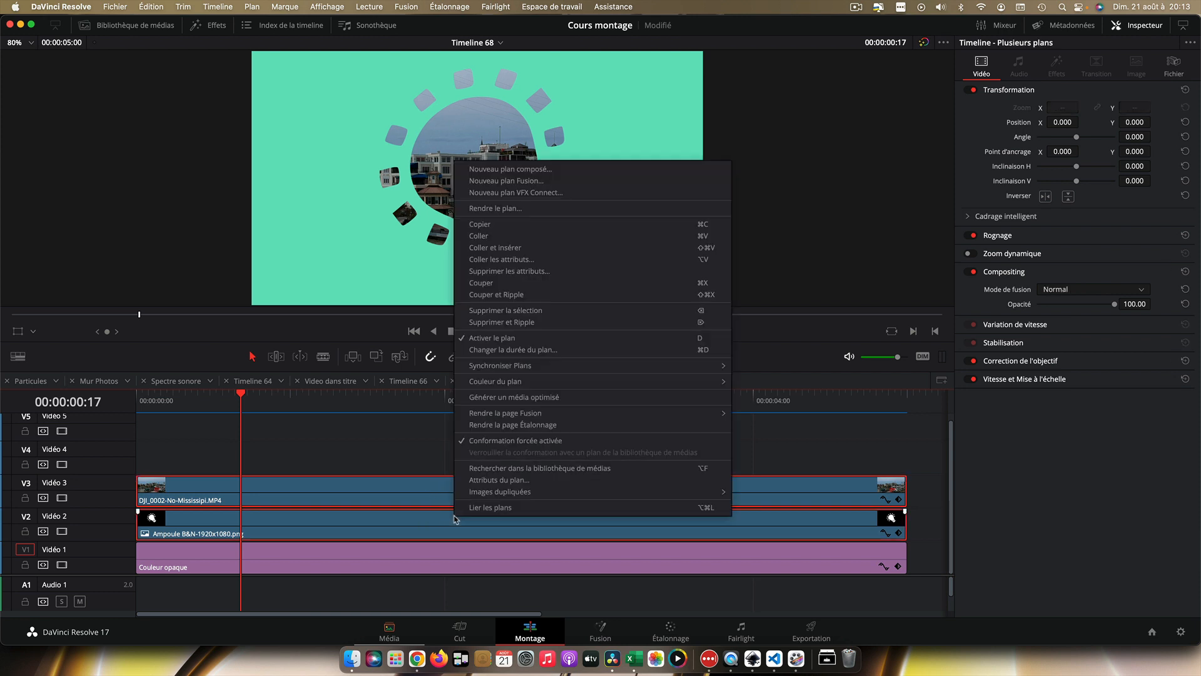
{"action": "left_click", "coordinate": [530, 171]}
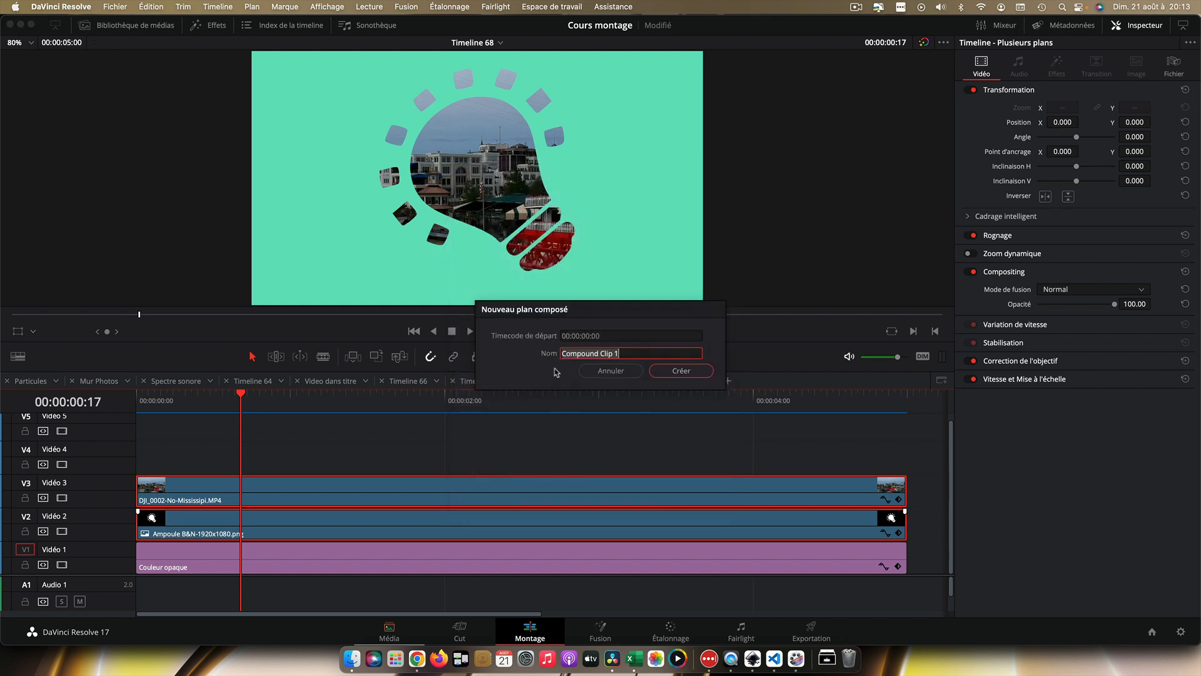
{"action": "left_click", "coordinate": [681, 371]}
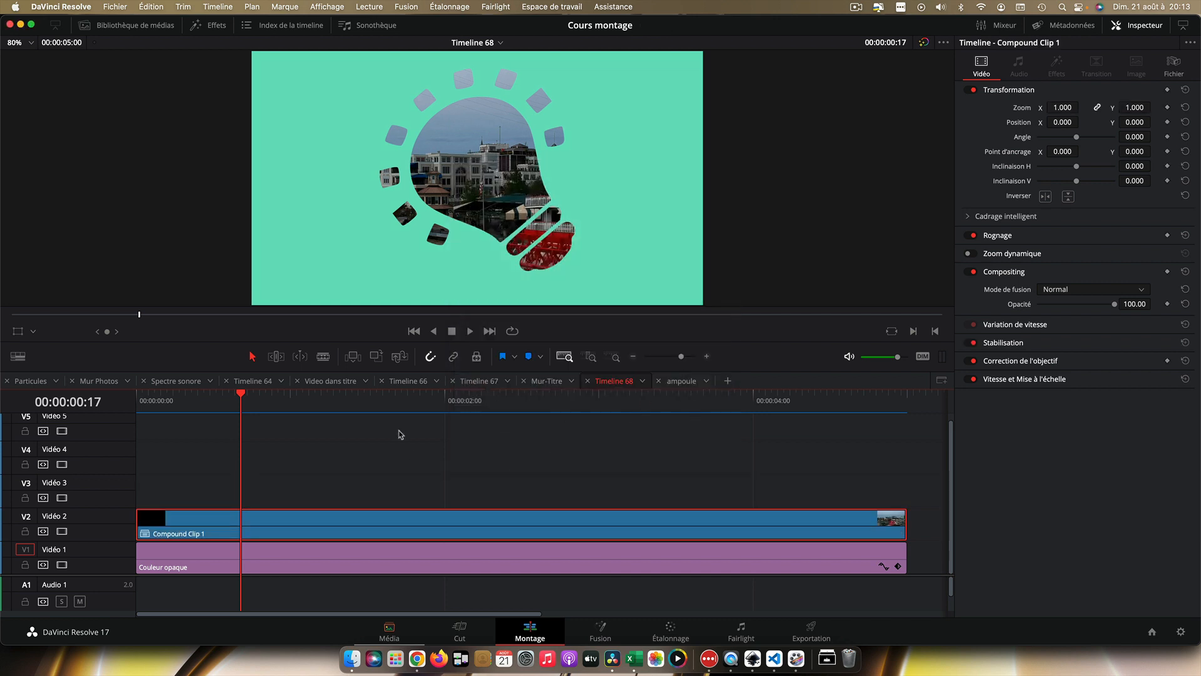
Step: Search the effects for "om" and apply the Open FX Ombre portée effect to the compound clip
{"action": "left_click", "coordinate": [210, 26]}
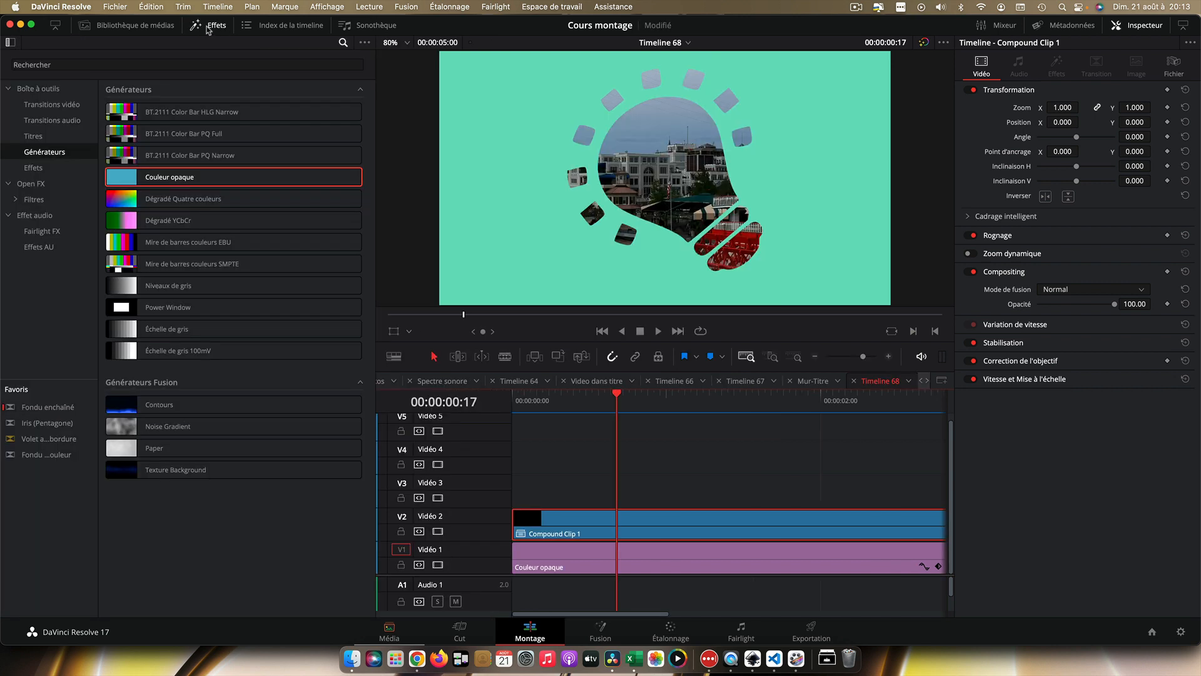
{"action": "left_click", "coordinate": [35, 167]}
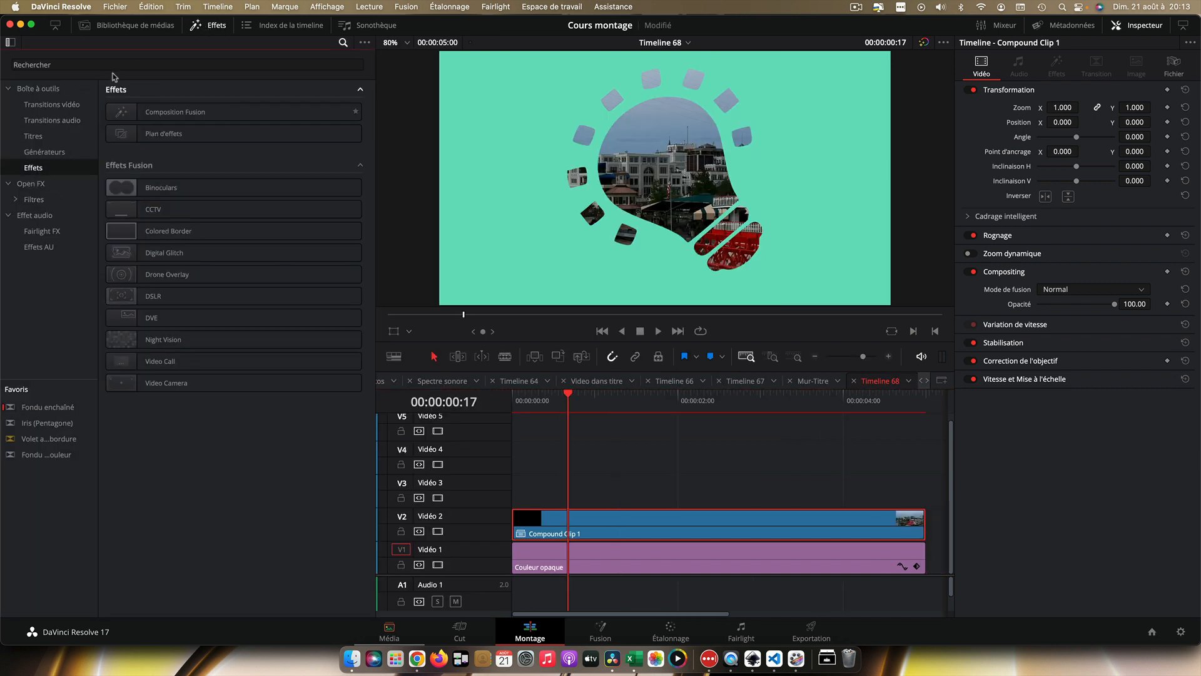
{"action": "left_click", "coordinate": [99, 63]}
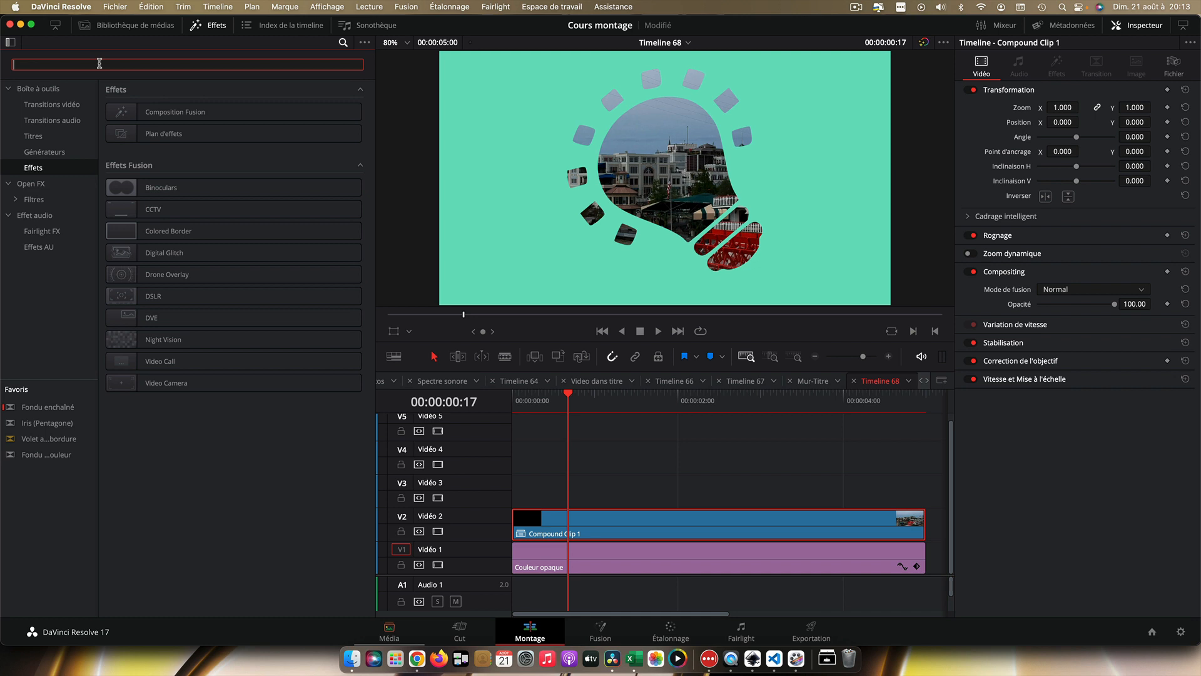
{"action": "type", "text": "om"}
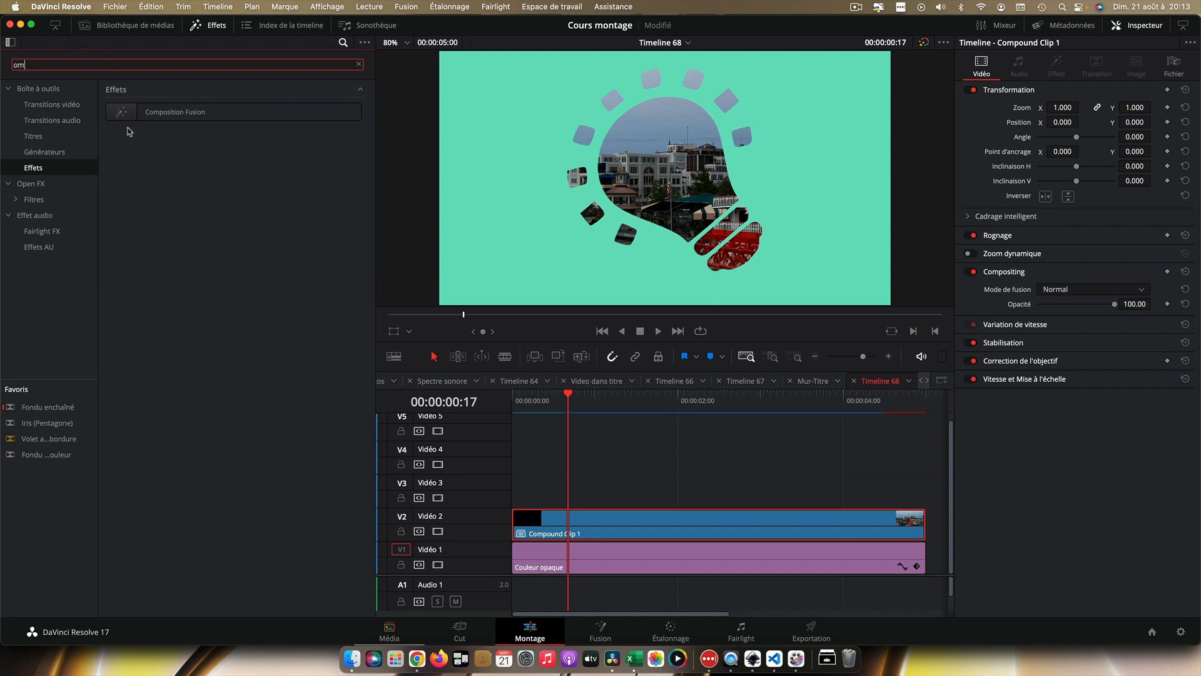
{"action": "left_click", "coordinate": [42, 186]}
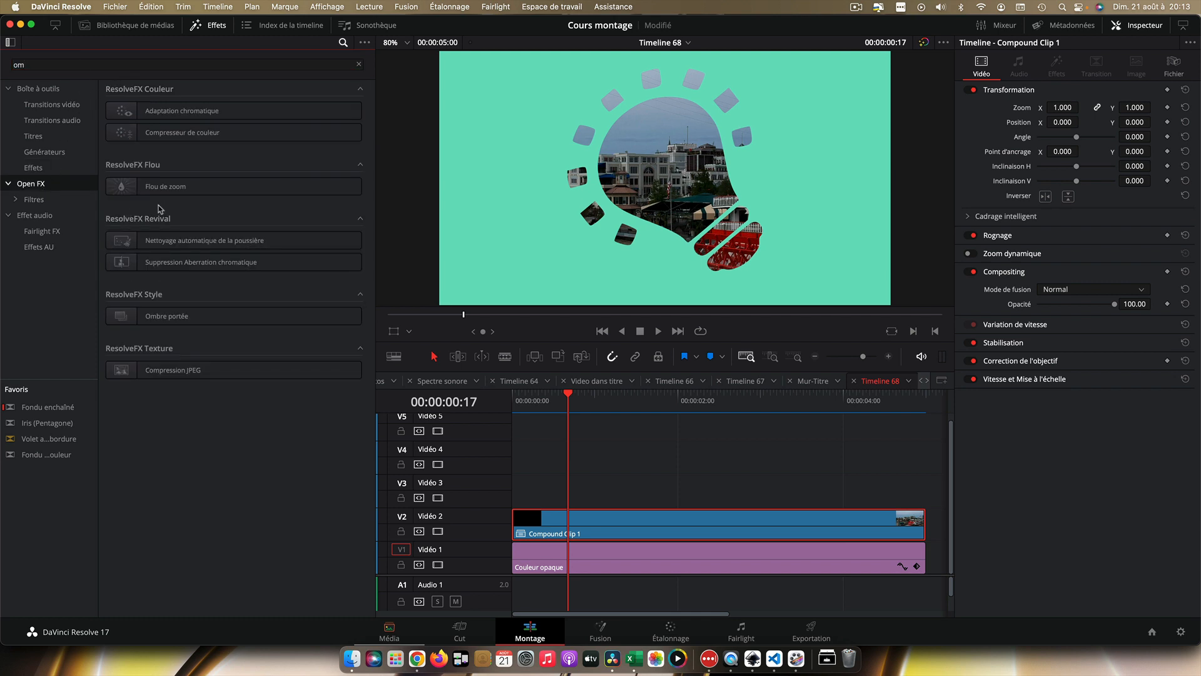
{"action": "left_click_drag", "start_coordinate": [127, 318], "coordinate": [583, 531]}
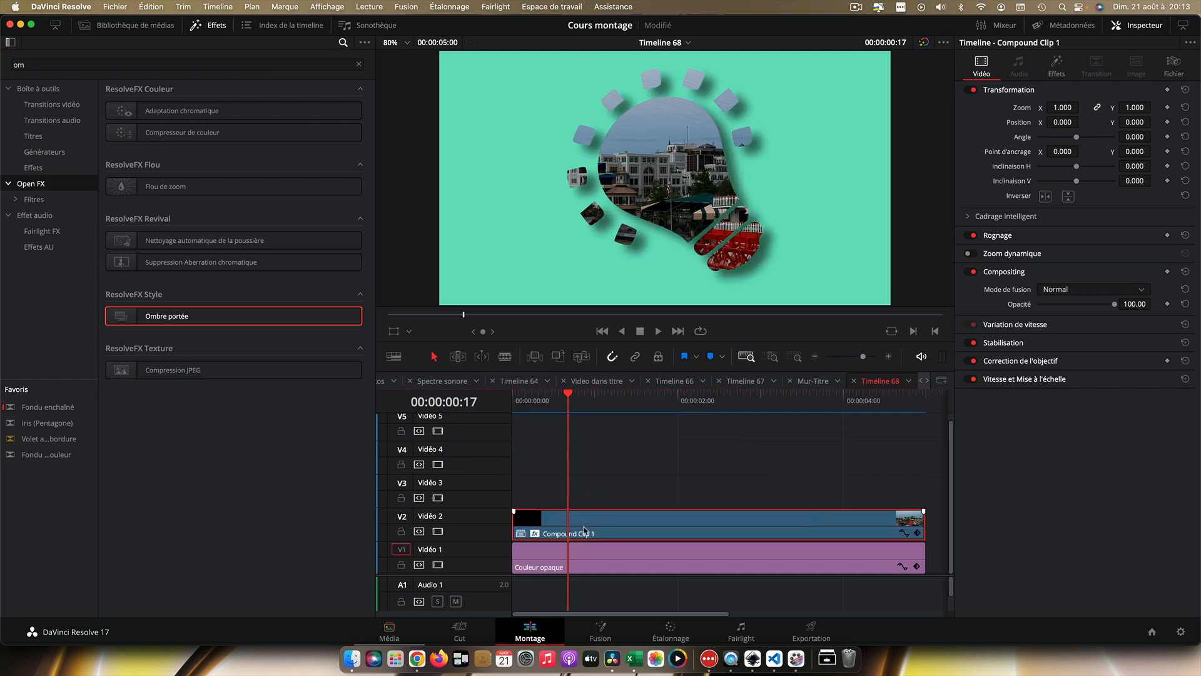
Step: Play the timeline from near its start to check the drop shadow on the growing bulb
{"action": "left_click_drag", "start_coordinate": [569, 394], "coordinate": [519, 407]}
{"action": "key", "text": "space"}
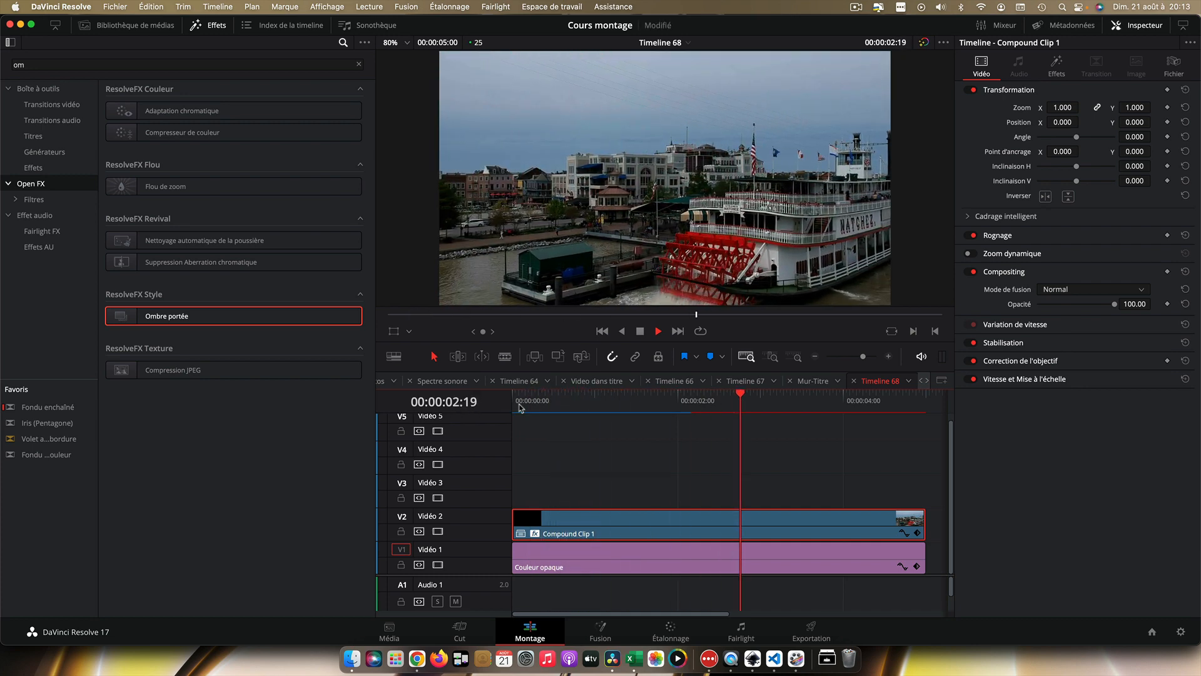
{"action": "key", "text": "space"}
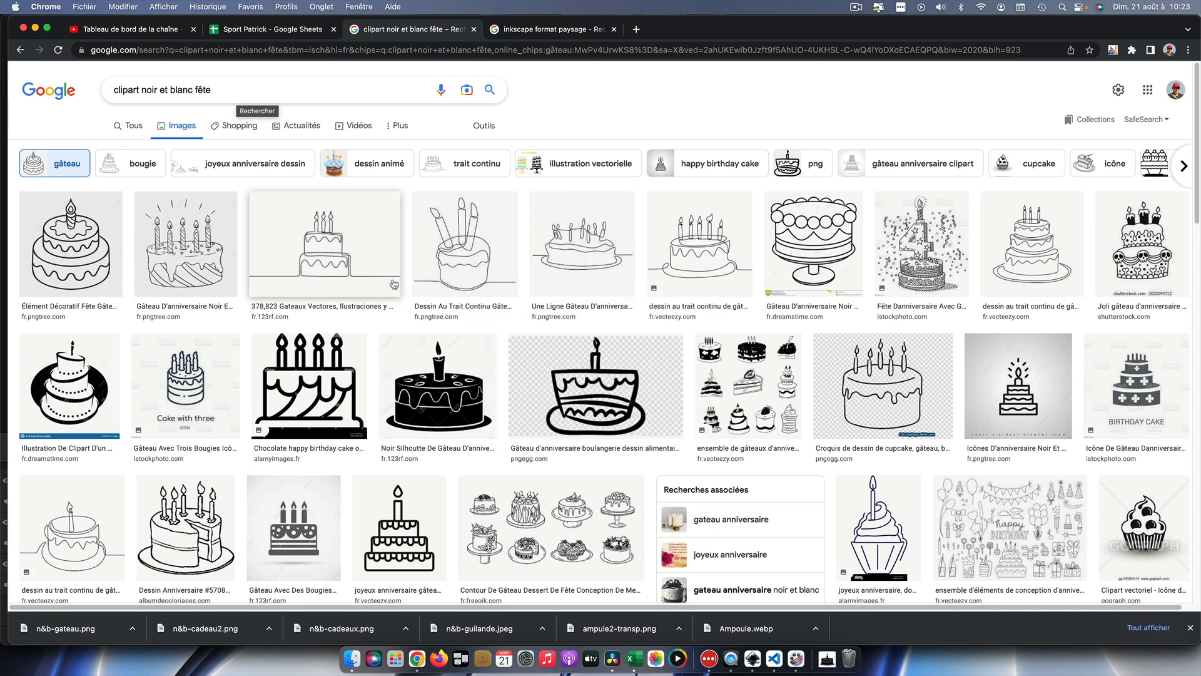
Step: In Chrome, save the black birthday cake silhouette from the image results to the Téléchargements folder as téléchargement.png
{"action": "right_click", "coordinate": [455, 377]}
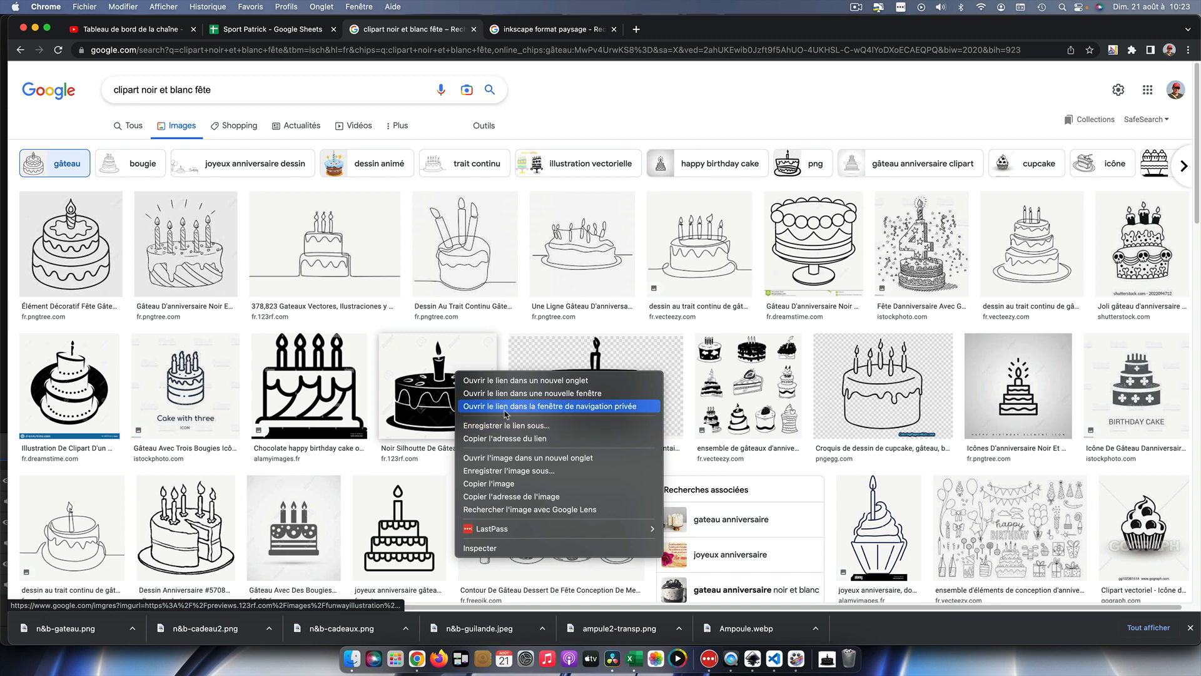
{"action": "left_click", "coordinate": [522, 471]}
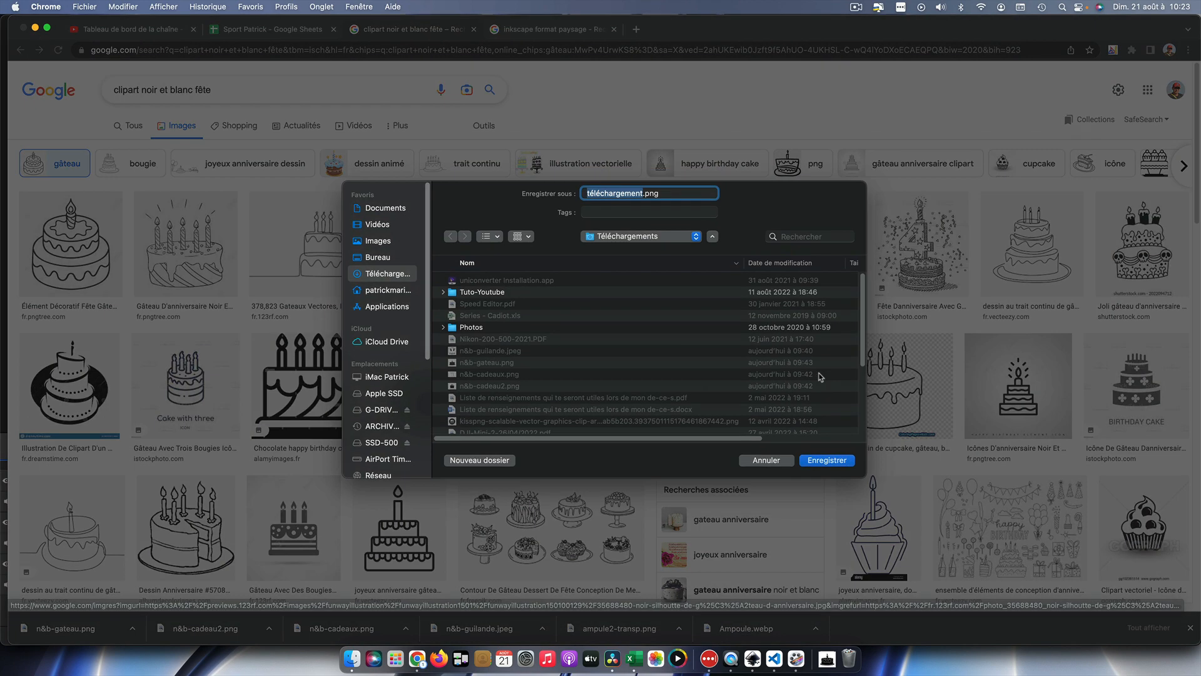
{"action": "left_click", "coordinate": [826, 461]}
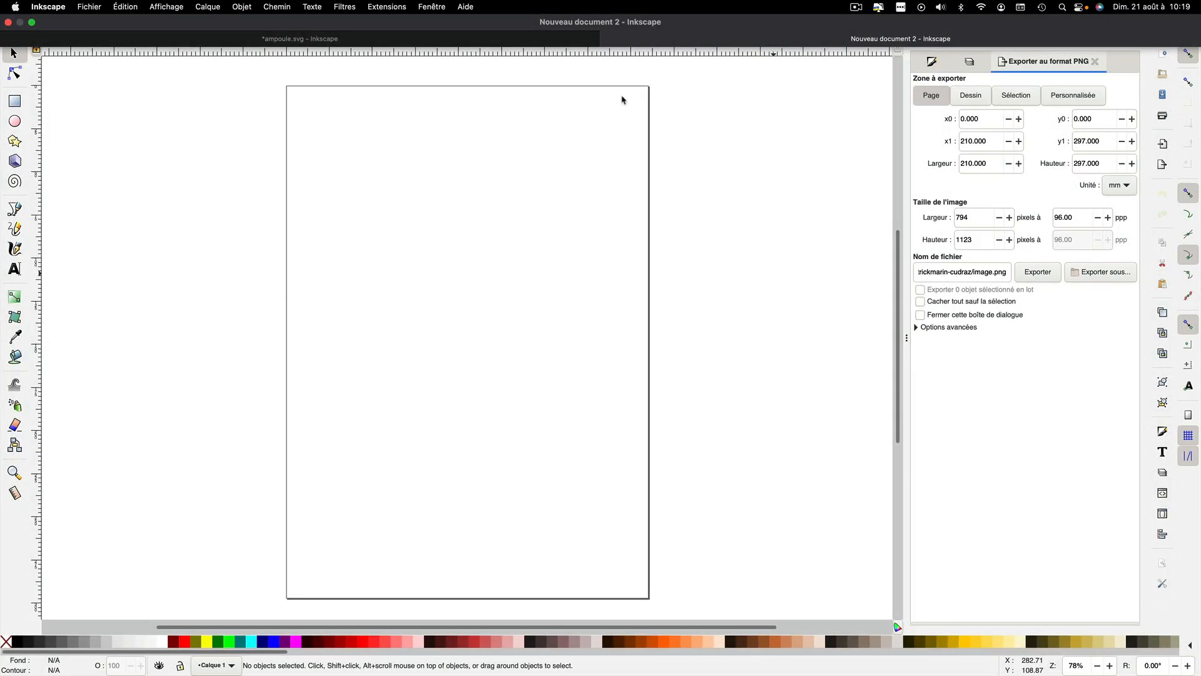
Step: In Inkscape, open the new document's properties and set the page orientation to Paysage (landscape)
{"action": "left_click", "coordinate": [90, 9]}
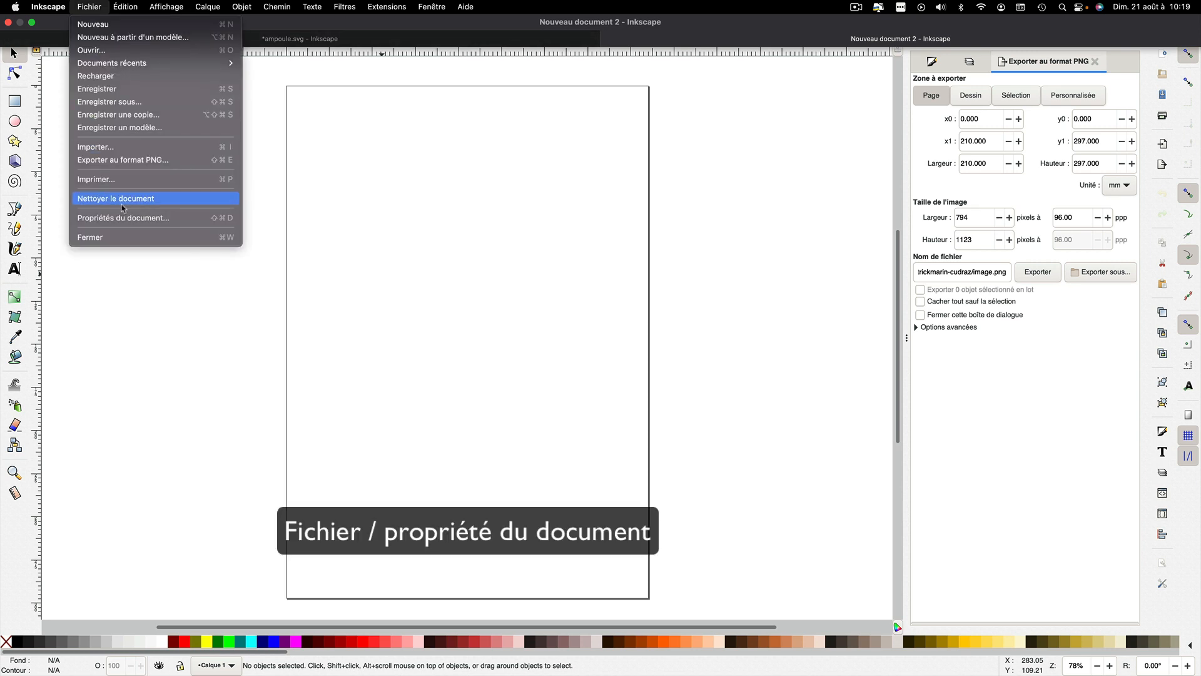
{"action": "left_click", "coordinate": [135, 219]}
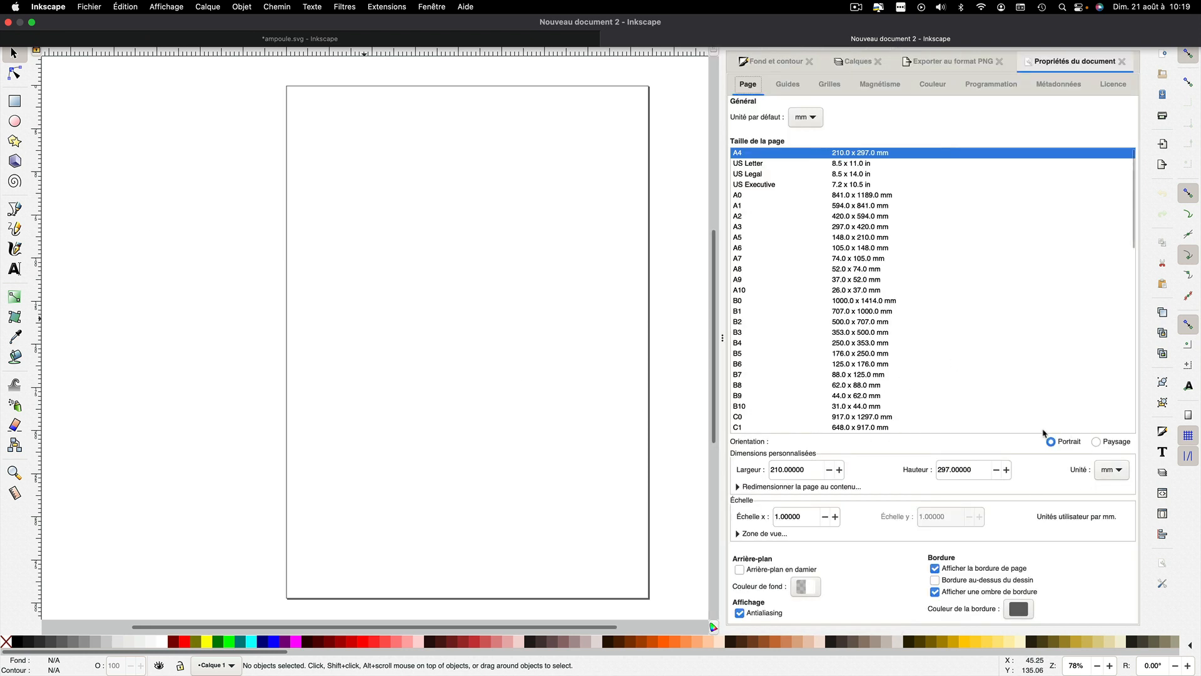
{"action": "left_click", "coordinate": [1097, 443]}
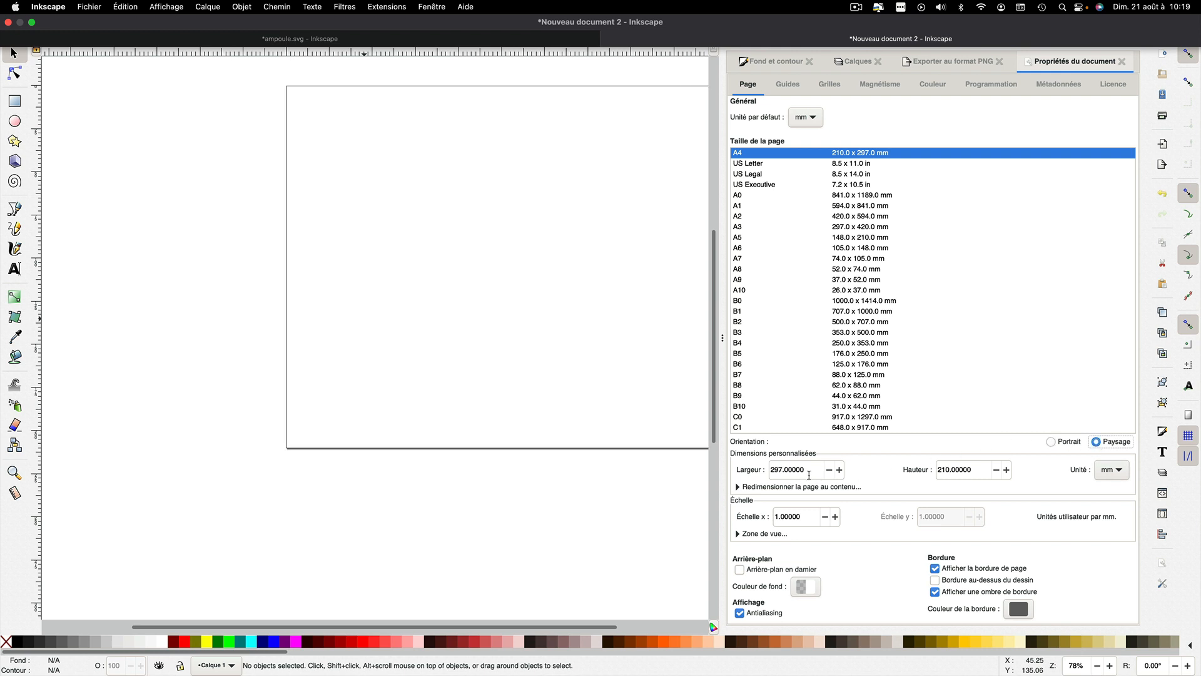
Step: Enter a custom page width of 1920 and height of 1080, and change the size unit to px
{"action": "left_click_drag", "start_coordinate": [811, 469], "coordinate": [758, 476]}
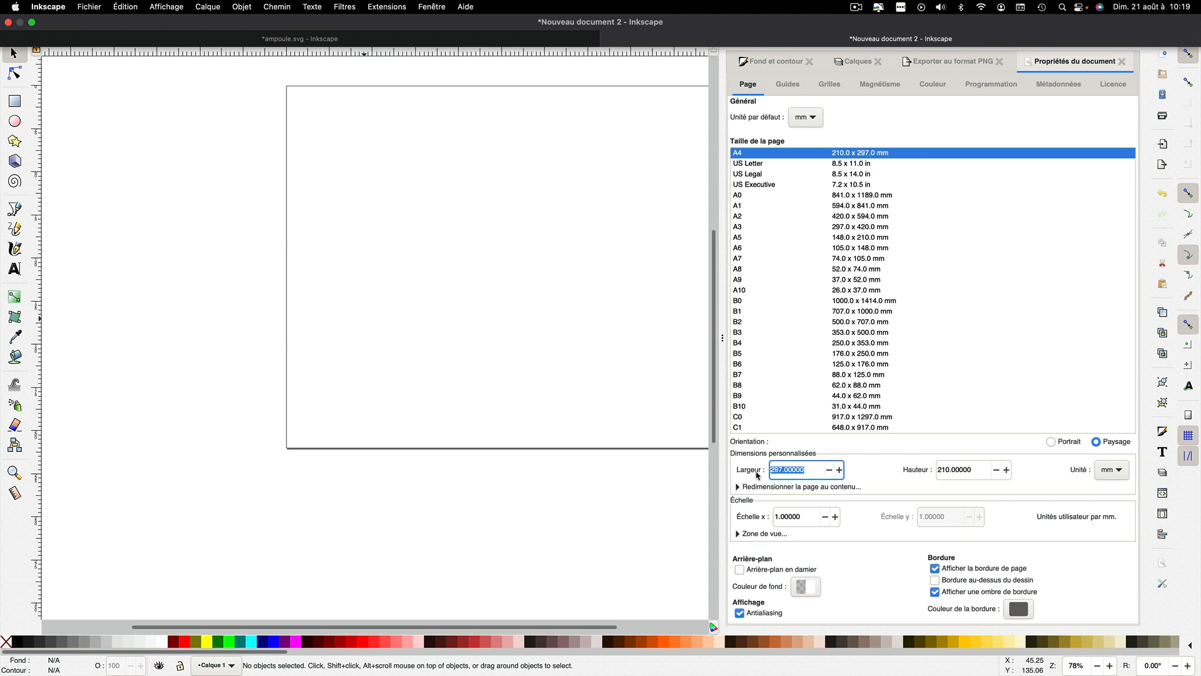
{"action": "type", "text": "1920"}
{"action": "left_click_drag", "start_coordinate": [976, 468], "coordinate": [933, 474]}
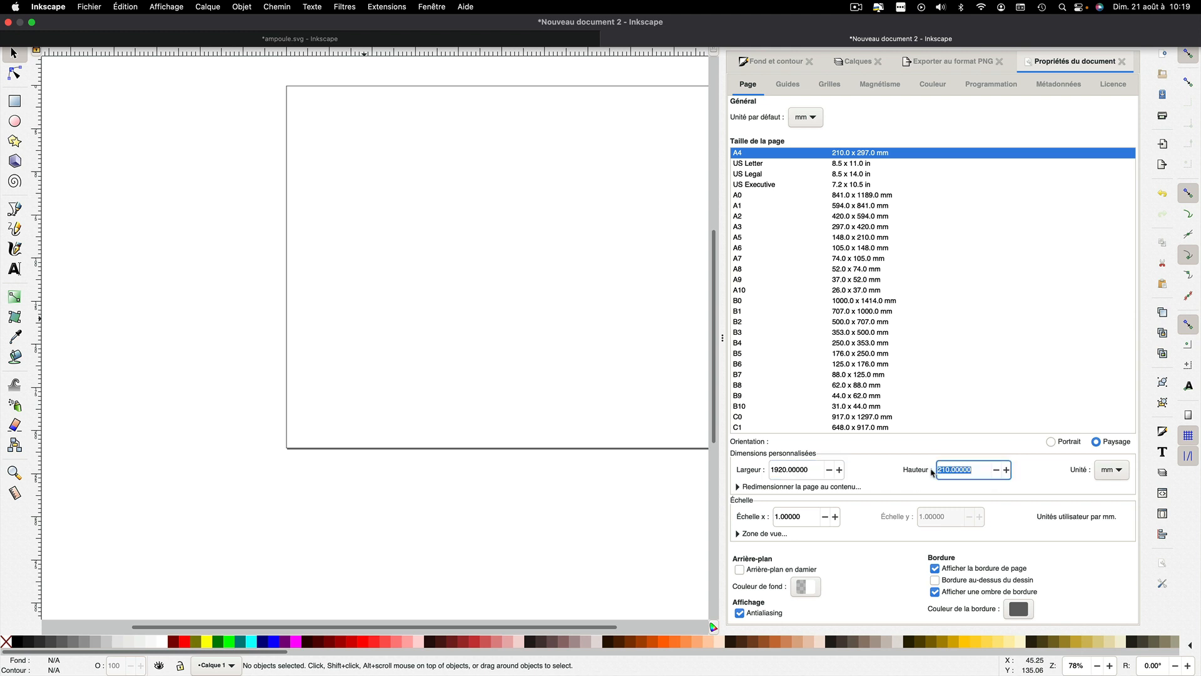
{"action": "type", "text": "1080"}
{"action": "left_click", "coordinate": [1120, 472]}
{"action": "left_click", "coordinate": [1117, 448]}
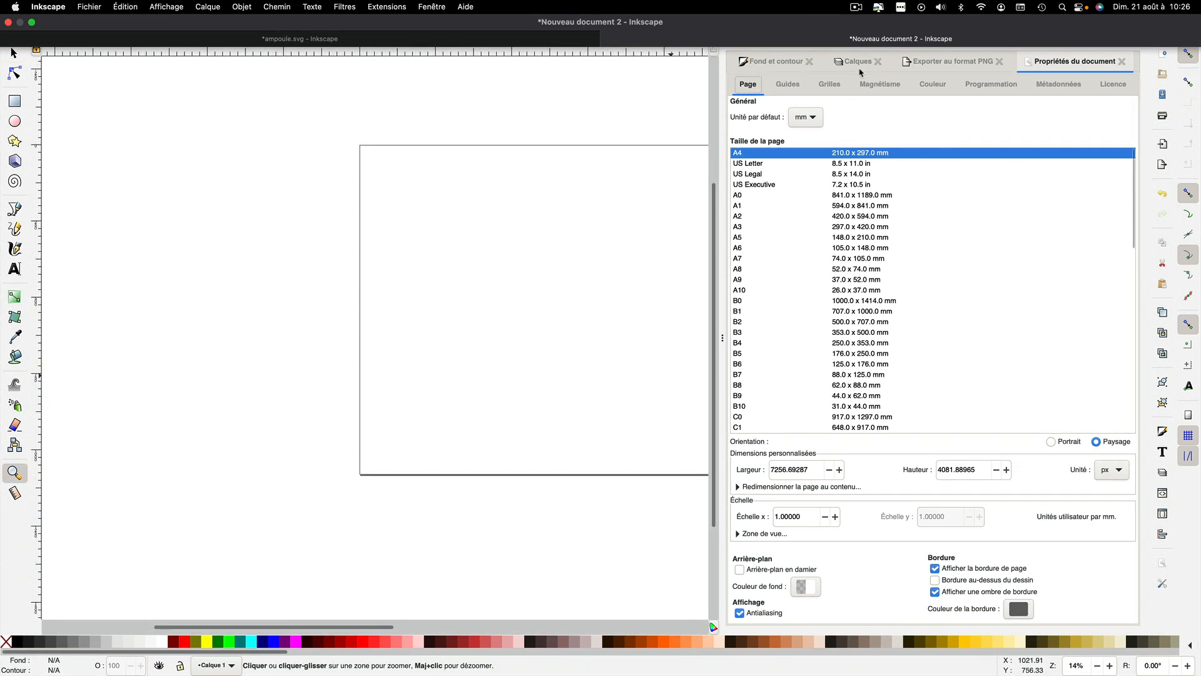
Step: Import n&b-gateau.png from Downloads into Calque 1 as an embedded image, keeping the default resolution and rendering options
{"action": "left_click", "coordinate": [860, 62]}
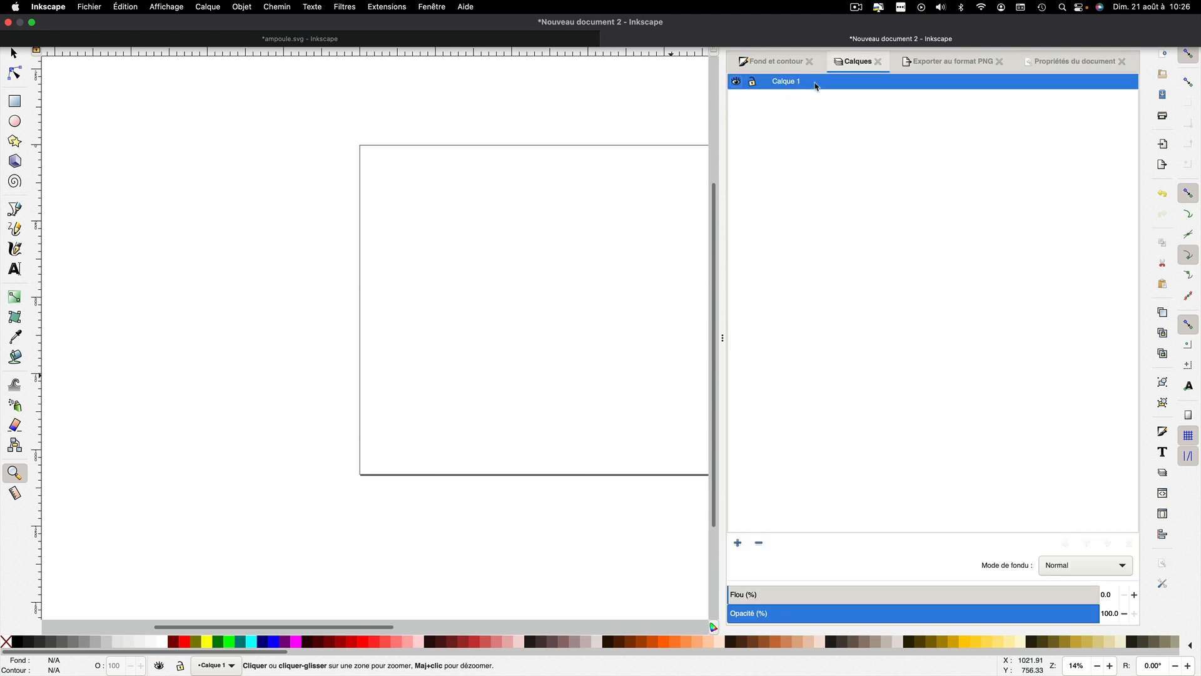
{"action": "left_click", "coordinate": [89, 8]}
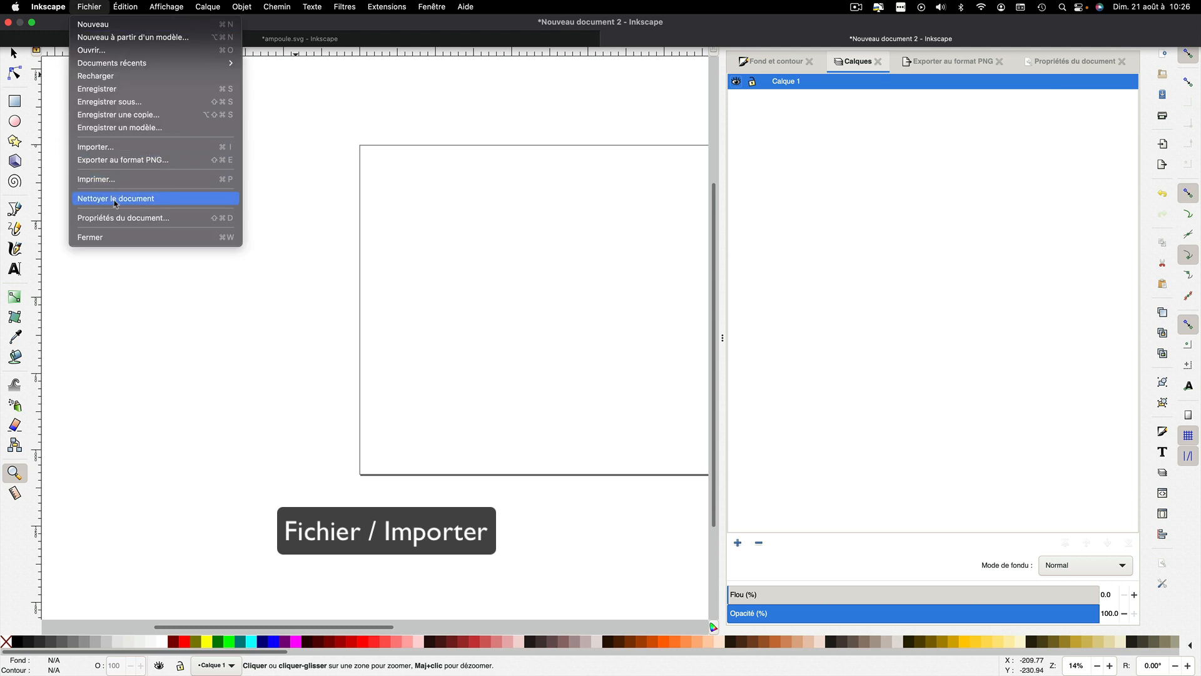
{"action": "left_click", "coordinate": [117, 150]}
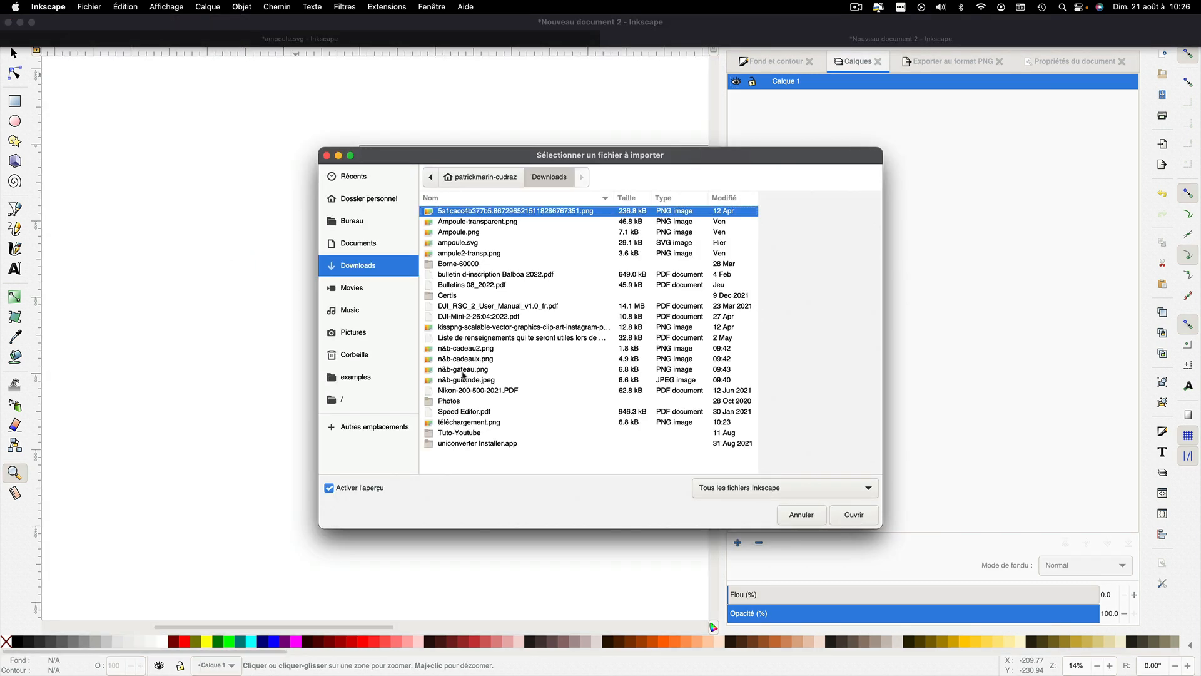
{"action": "left_click", "coordinate": [464, 370]}
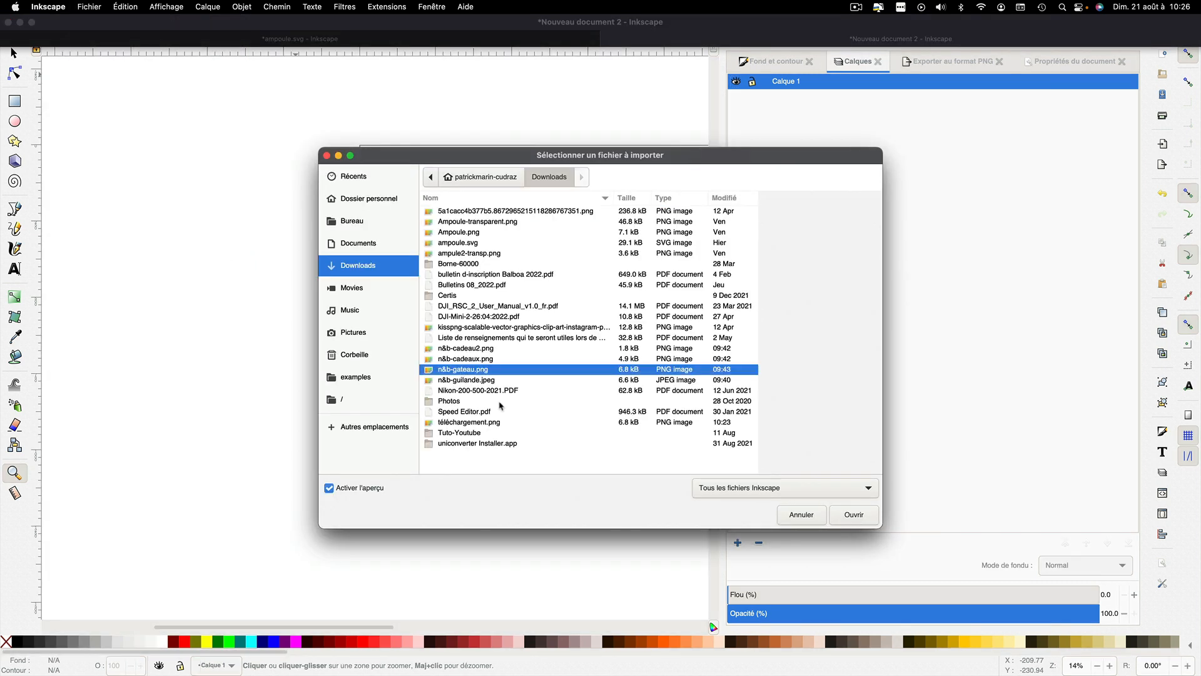
{"action": "left_click", "coordinate": [851, 523]}
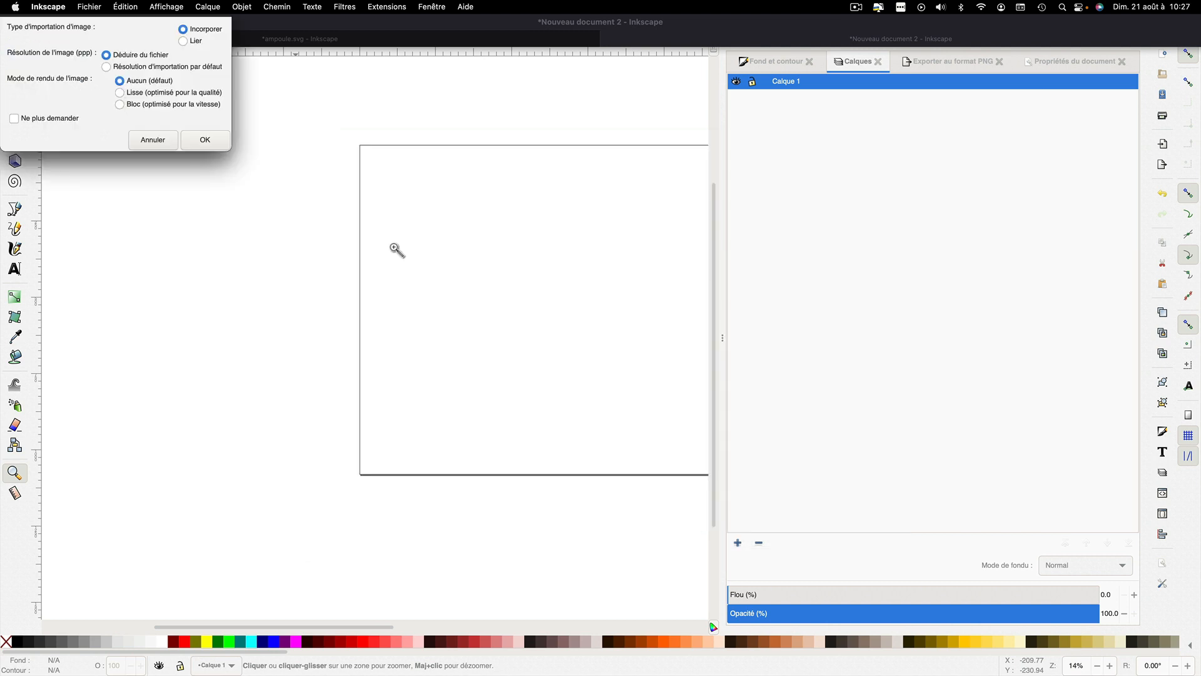
{"action": "left_click", "coordinate": [205, 139]}
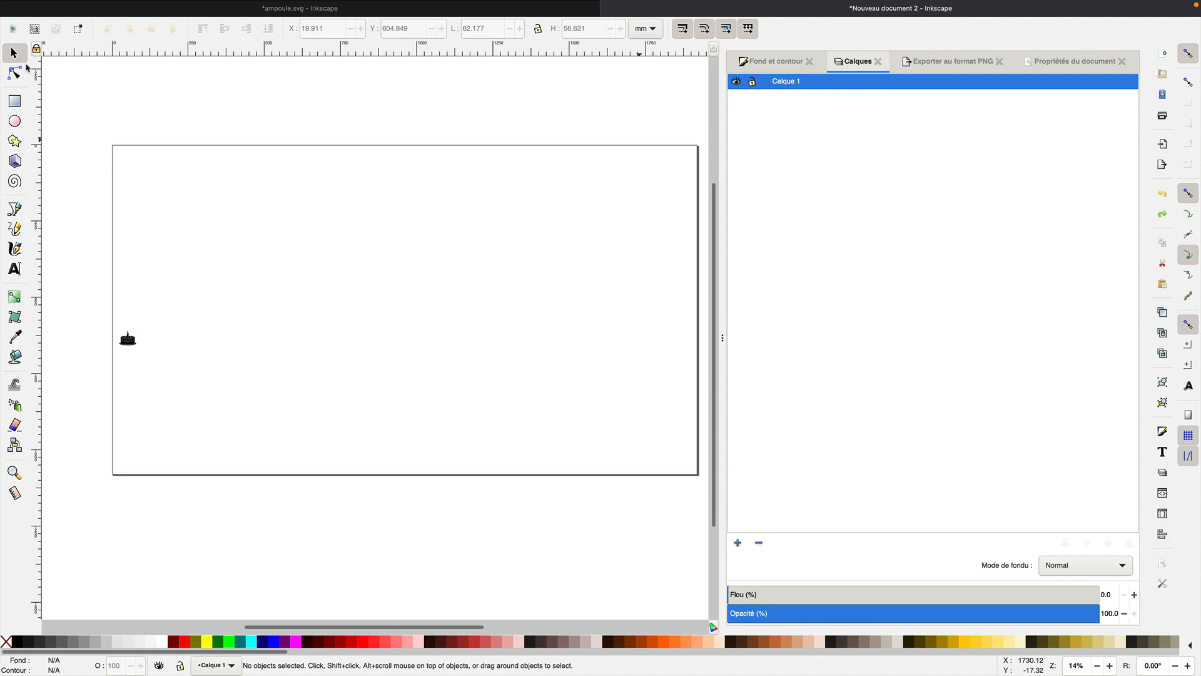
Step: Enlarge the imported cake image to about 978 × 603 mm and move it near the middle of the page
{"action": "left_click", "coordinate": [128, 343]}
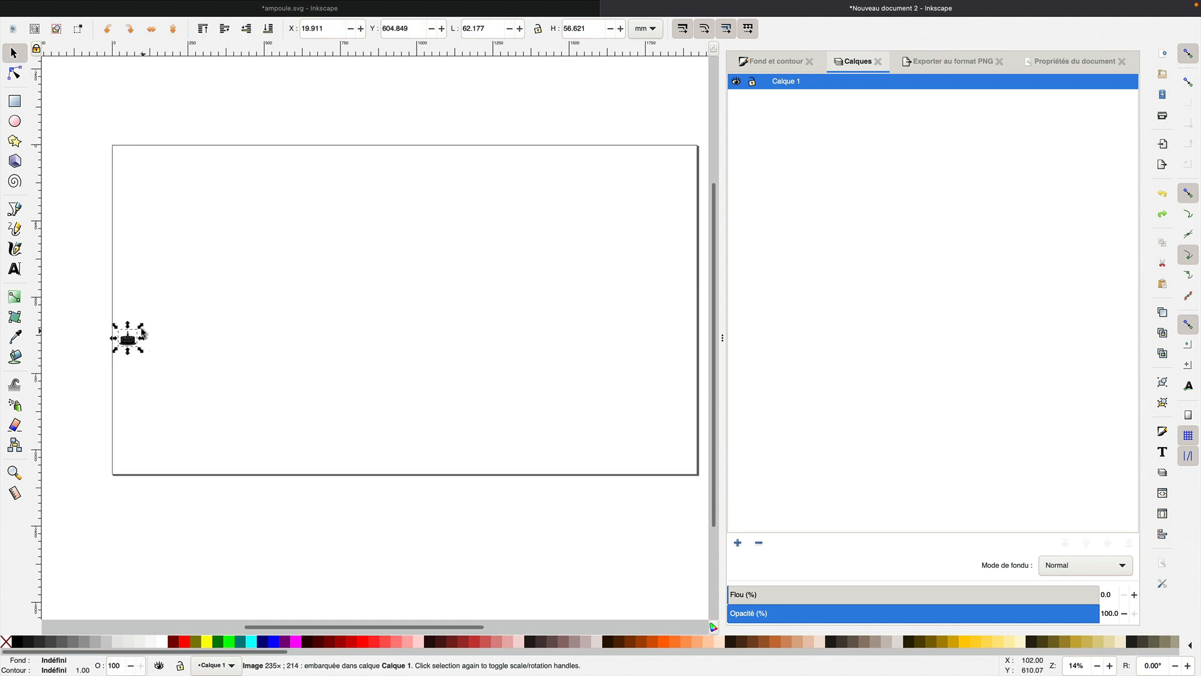
{"action": "left_click_drag", "start_coordinate": [142, 330], "coordinate": [419, 162]}
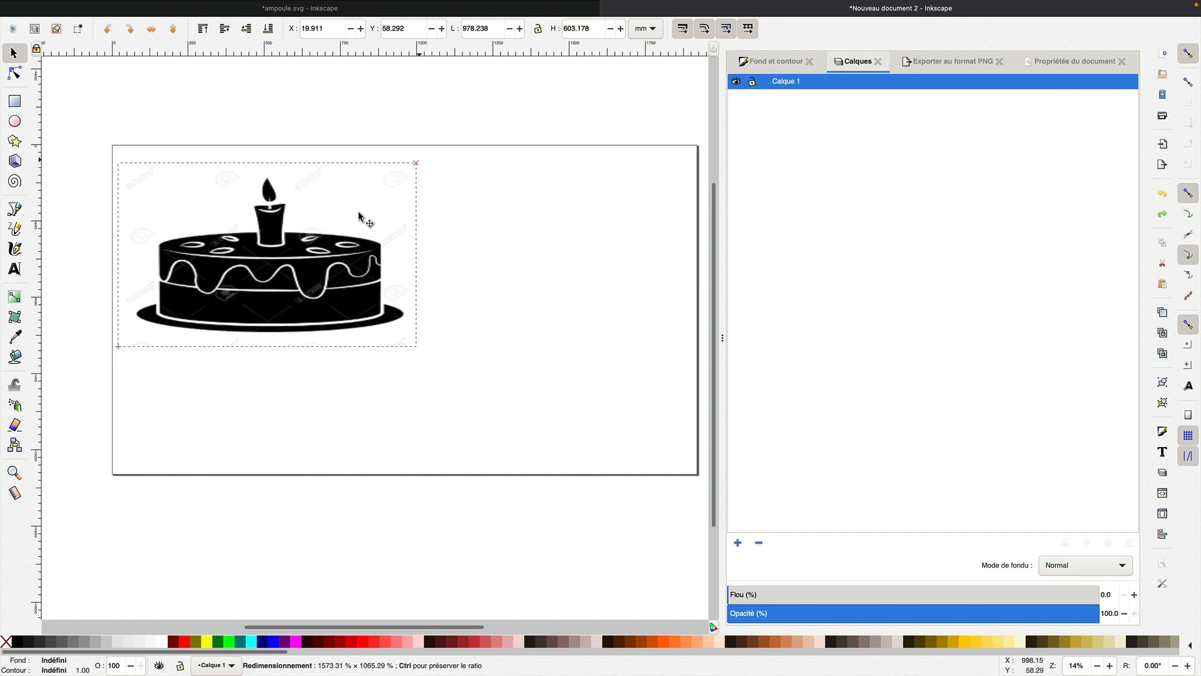
{"action": "left_click_drag", "start_coordinate": [268, 282], "coordinate": [436, 349]}
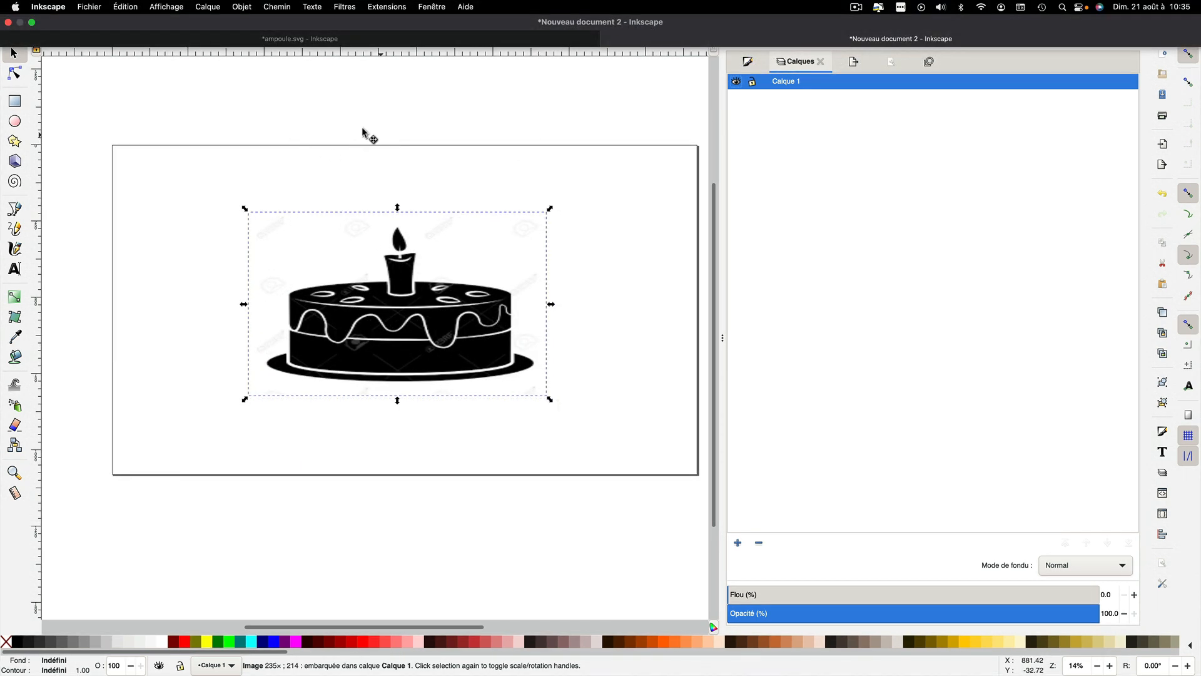
Step: Vectorize the cake bitmap in a single pass with a brightness threshold of 0.500 and the default options
{"action": "left_click", "coordinate": [278, 7]}
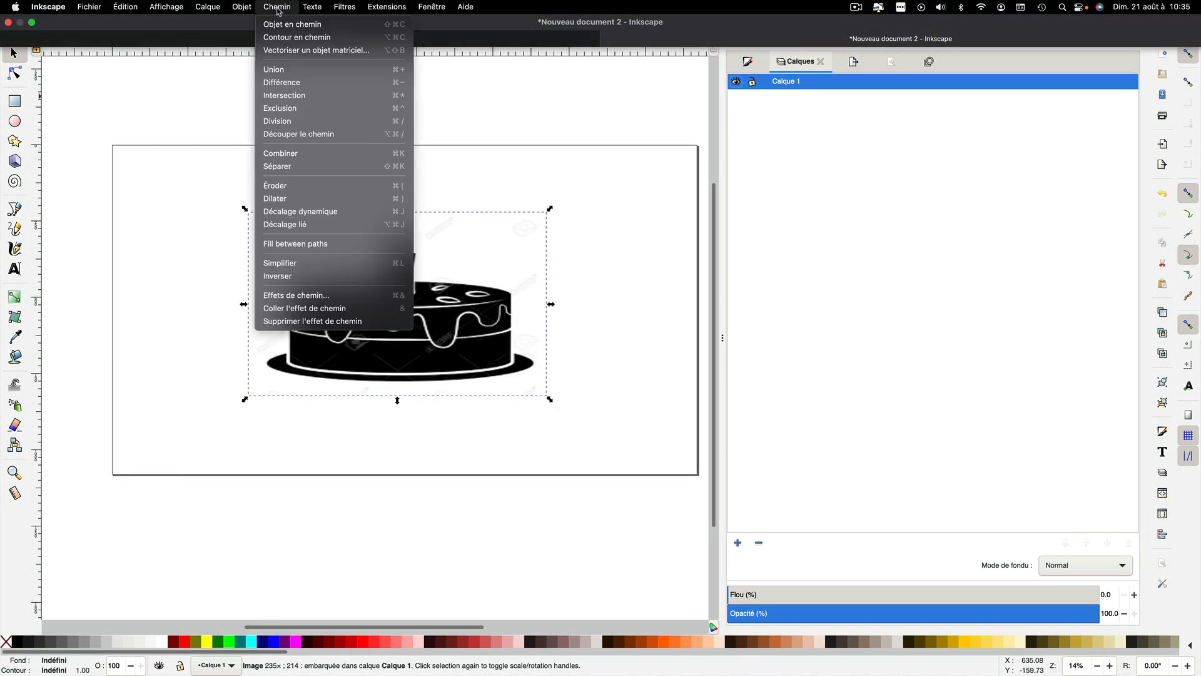
{"action": "left_click", "coordinate": [296, 51]}
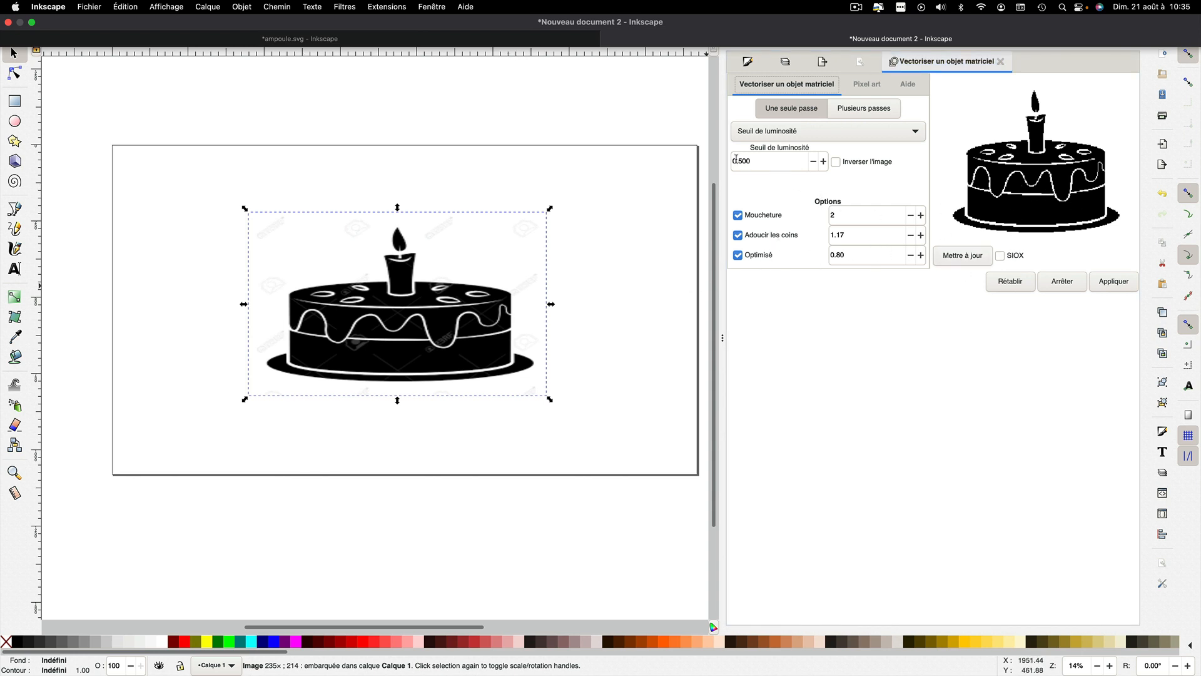
{"action": "left_click", "coordinate": [963, 256]}
{"action": "left_click", "coordinate": [1115, 283]}
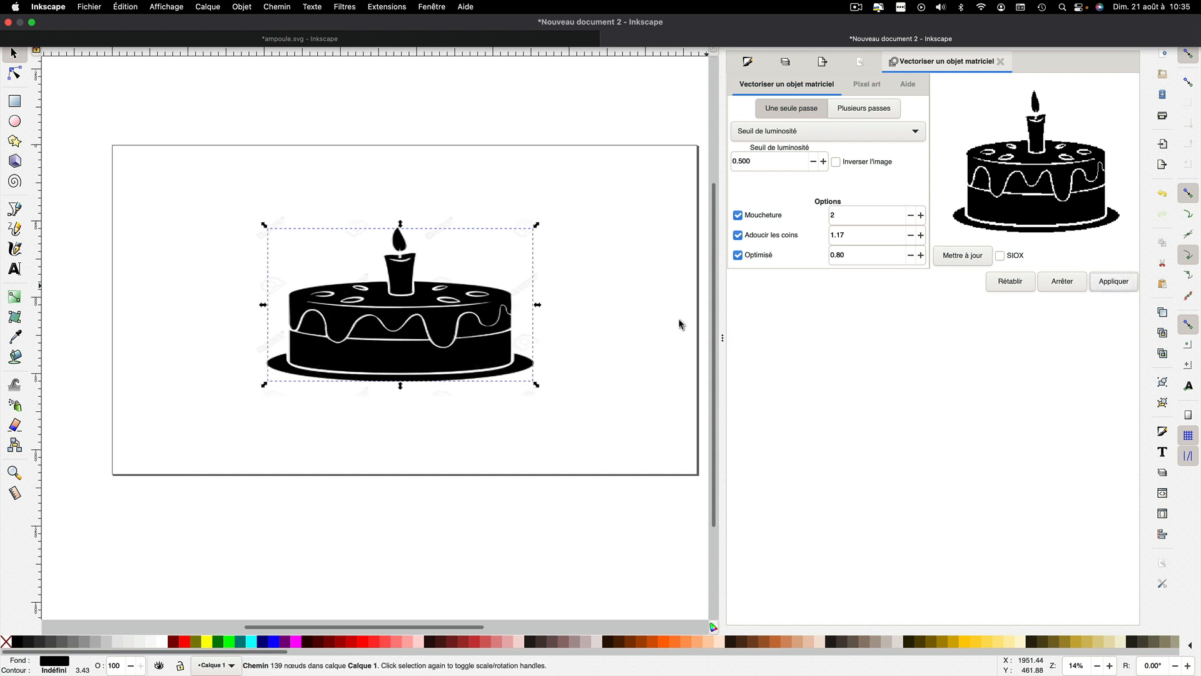
Step: Move the traced cake path off the bitmap toward the page's lower-left corner and delete the original bitmap image
{"action": "left_click", "coordinate": [473, 326]}
{"action": "mouse_move", "coordinate": [472, 326]}
{"action": "left_mouse_down"}
{"action": "mouse_move", "coordinate": [333, 434]}
{"action": "mouse_move", "coordinate": [298, 441]}
{"action": "mouse_move", "coordinate": [233, 494]}
{"action": "mouse_move", "coordinate": [199, 491]}
{"action": "left_mouse_up"}
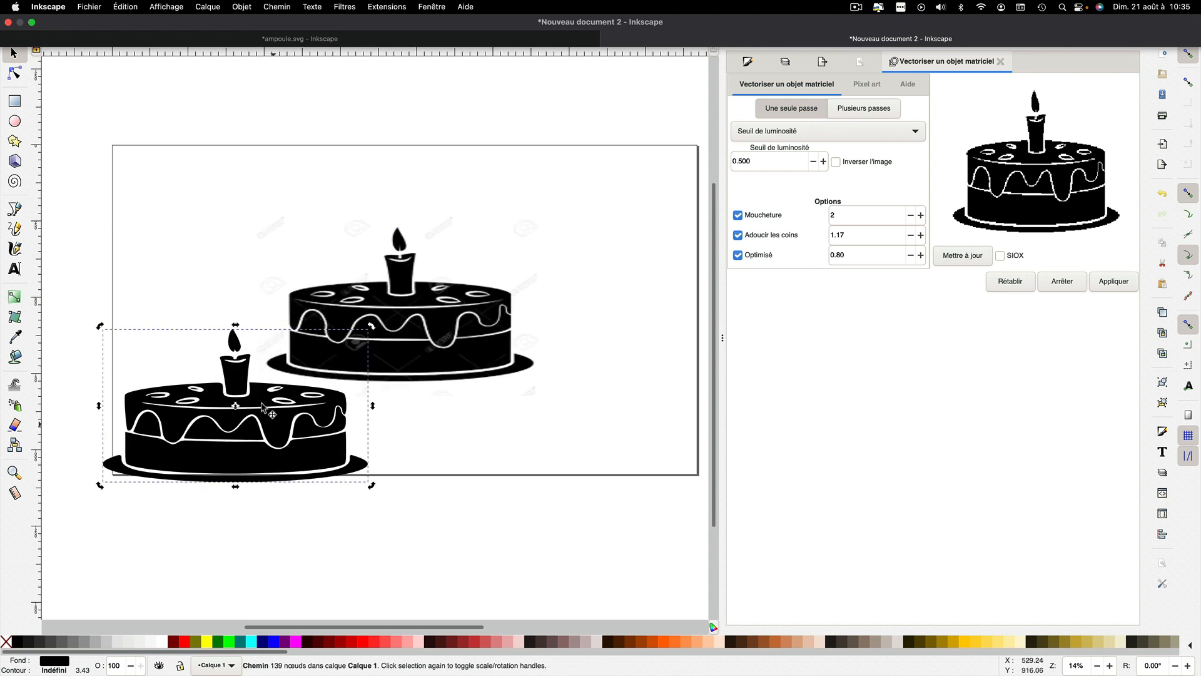
{"action": "left_click", "coordinate": [490, 357]}
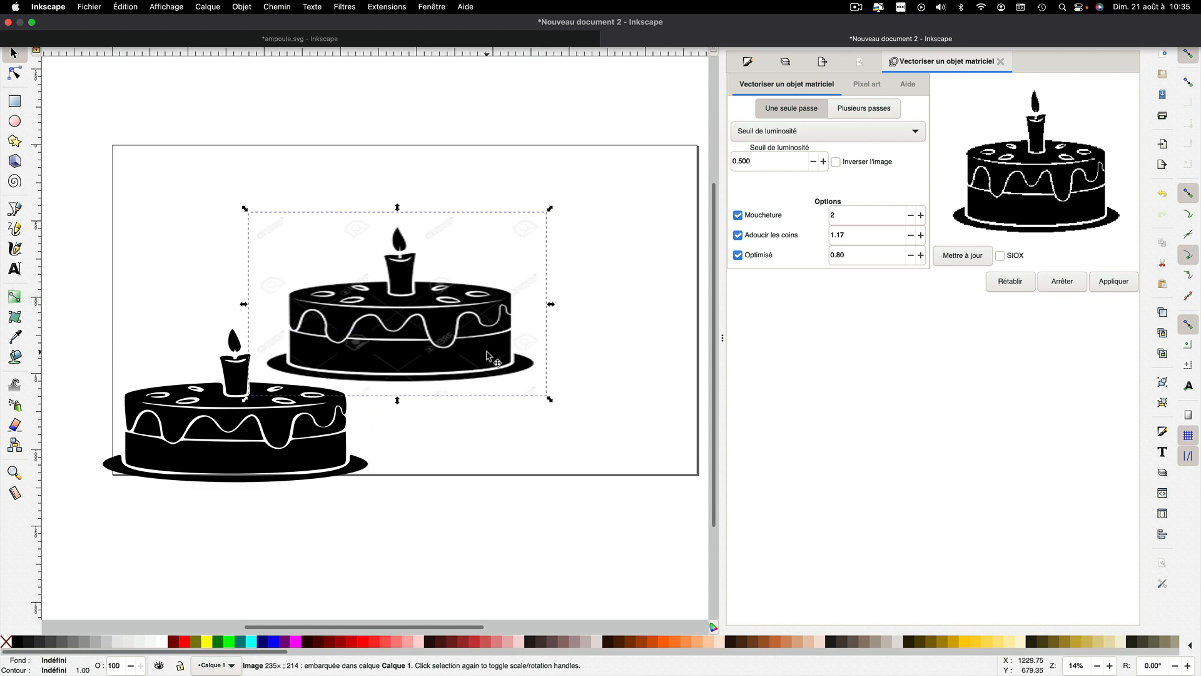
{"action": "key", "text": "Delete"}
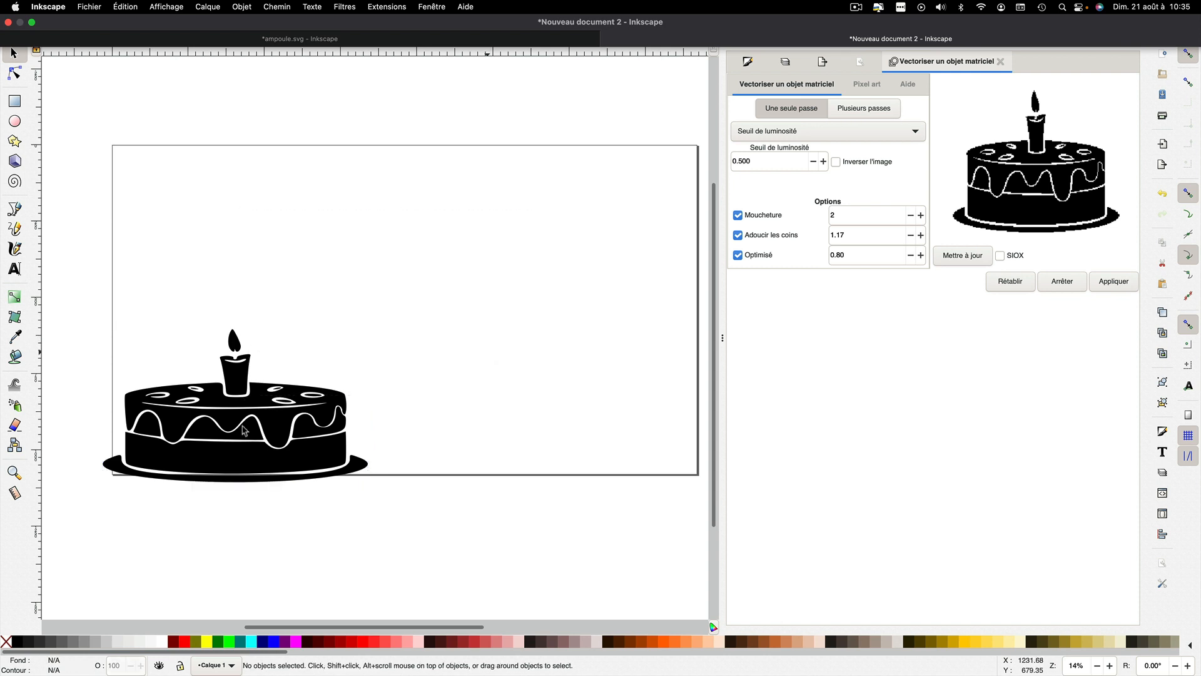
Step: Move the traced cake path back to the centre of the page
{"action": "left_click", "coordinate": [231, 432]}
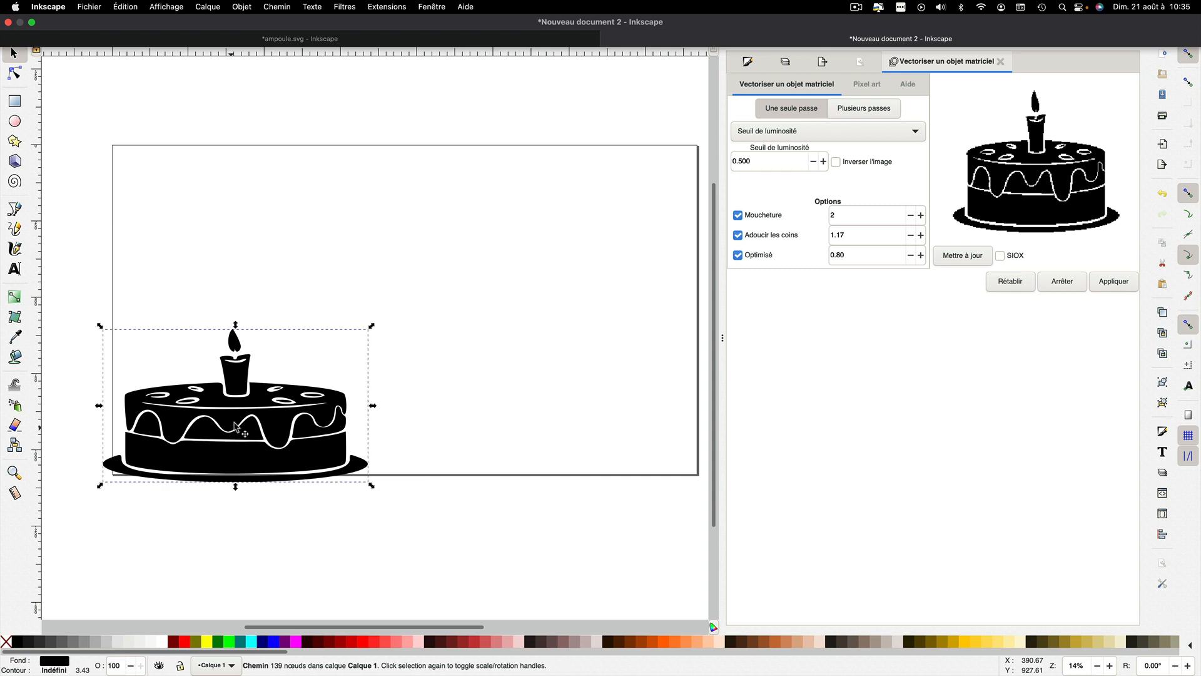
{"action": "left_click_drag", "start_coordinate": [240, 431], "coordinate": [453, 289]}
{"action": "left_click_drag", "start_coordinate": [452, 289], "coordinate": [477, 284]}
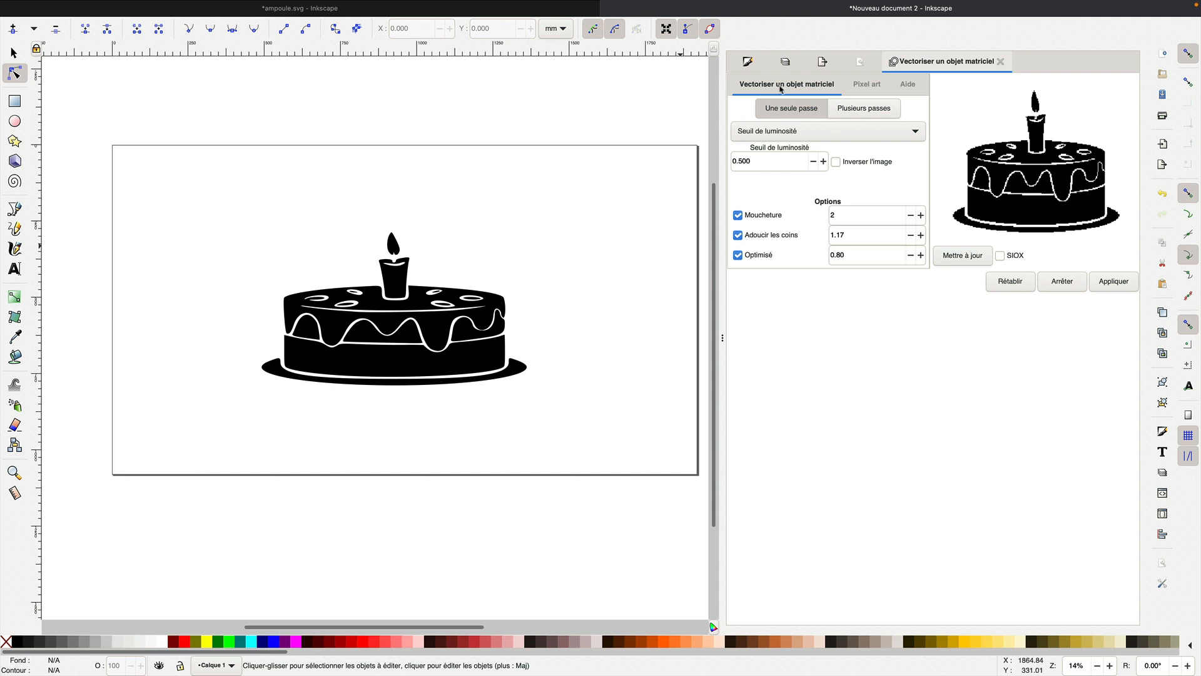
Step: Add a layer named dessous and place it below Calque 1 in the layer order
{"action": "left_click", "coordinate": [786, 62]}
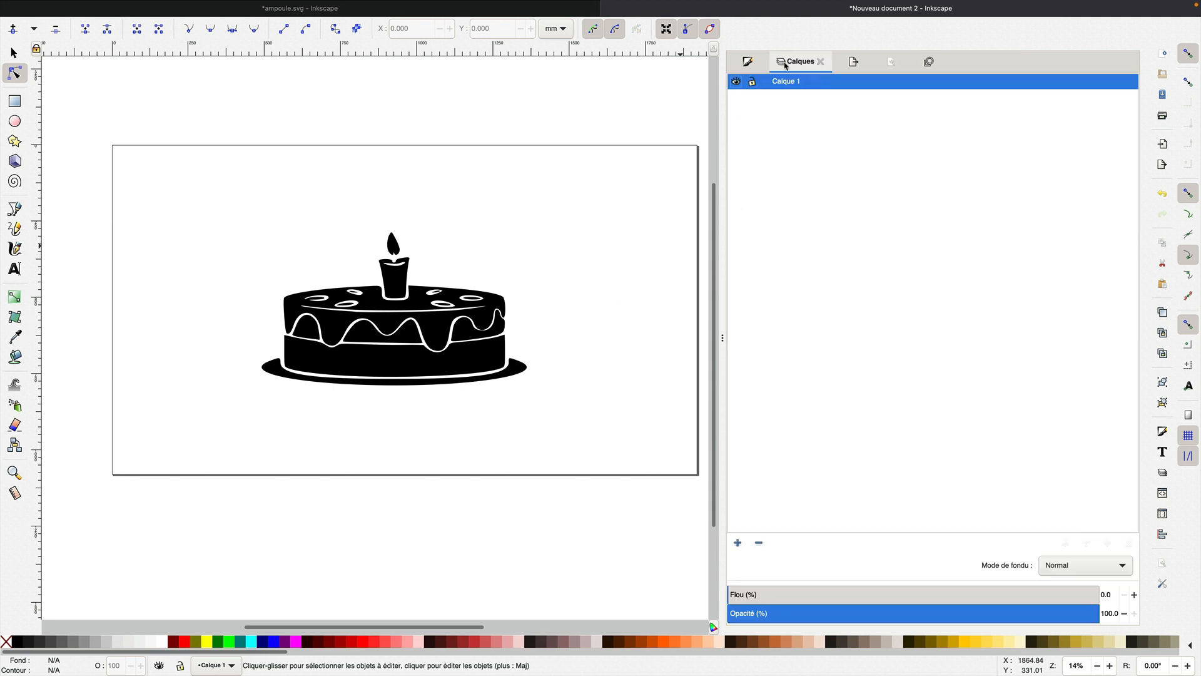
{"action": "left_click", "coordinate": [738, 543]}
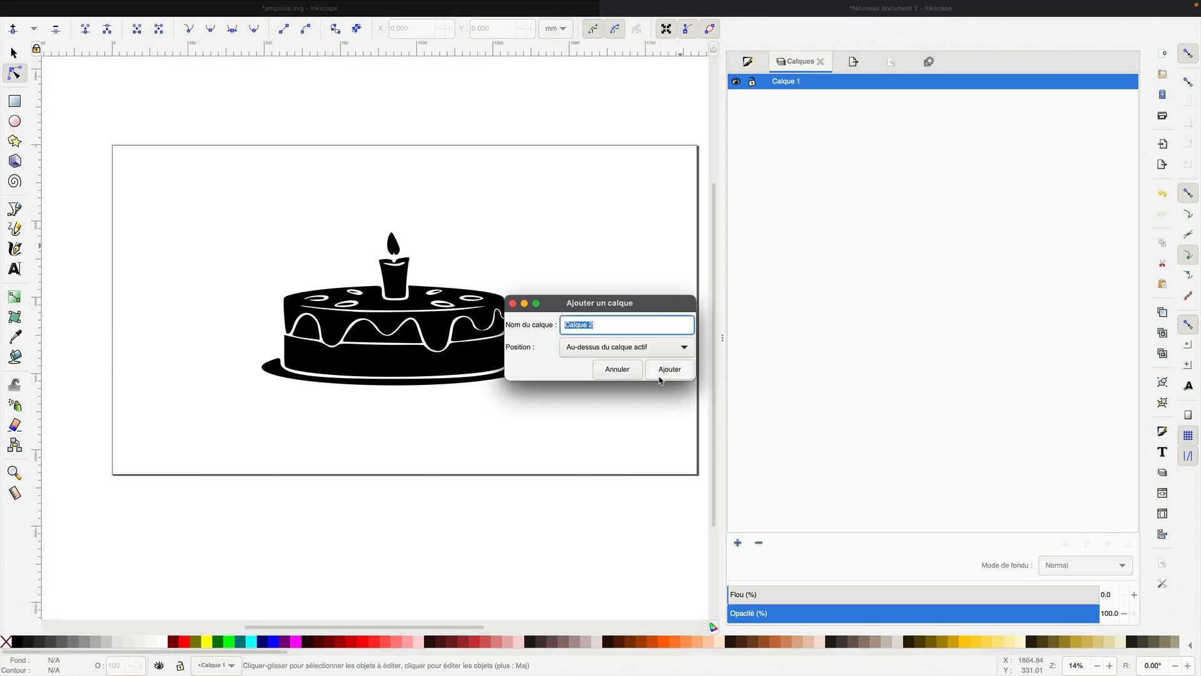
{"action": "type", "text": "dessous"}
{"action": "left_click", "coordinate": [669, 369]}
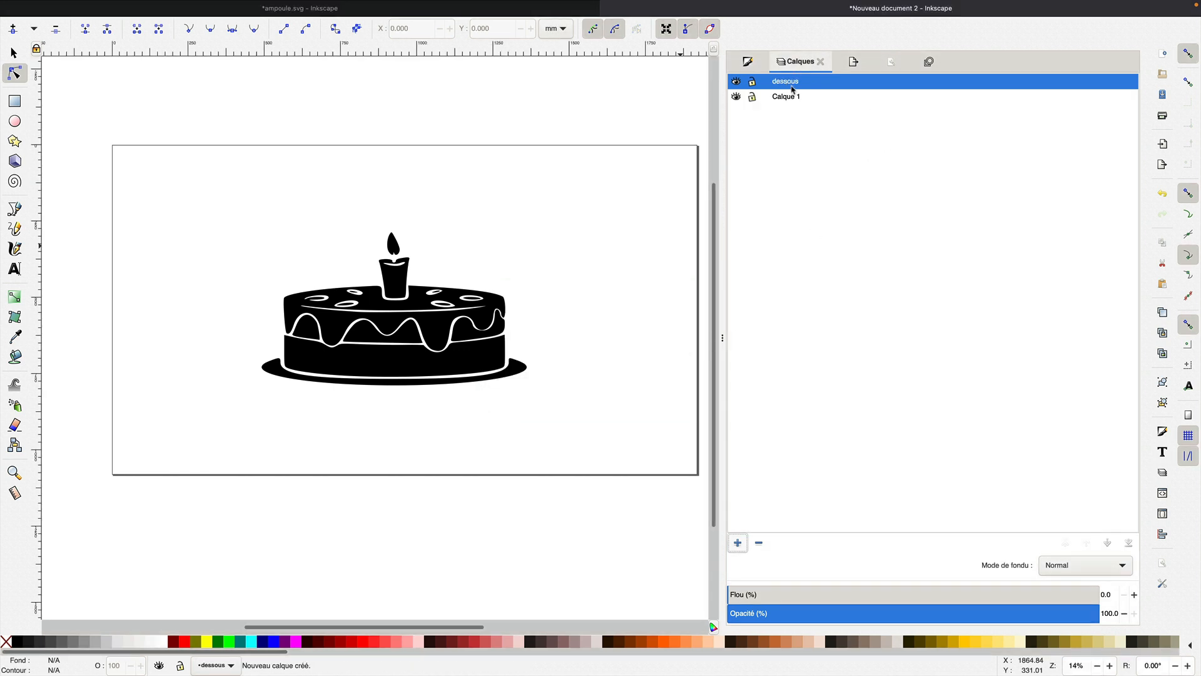
{"action": "left_click_drag", "start_coordinate": [793, 89], "coordinate": [786, 109]}
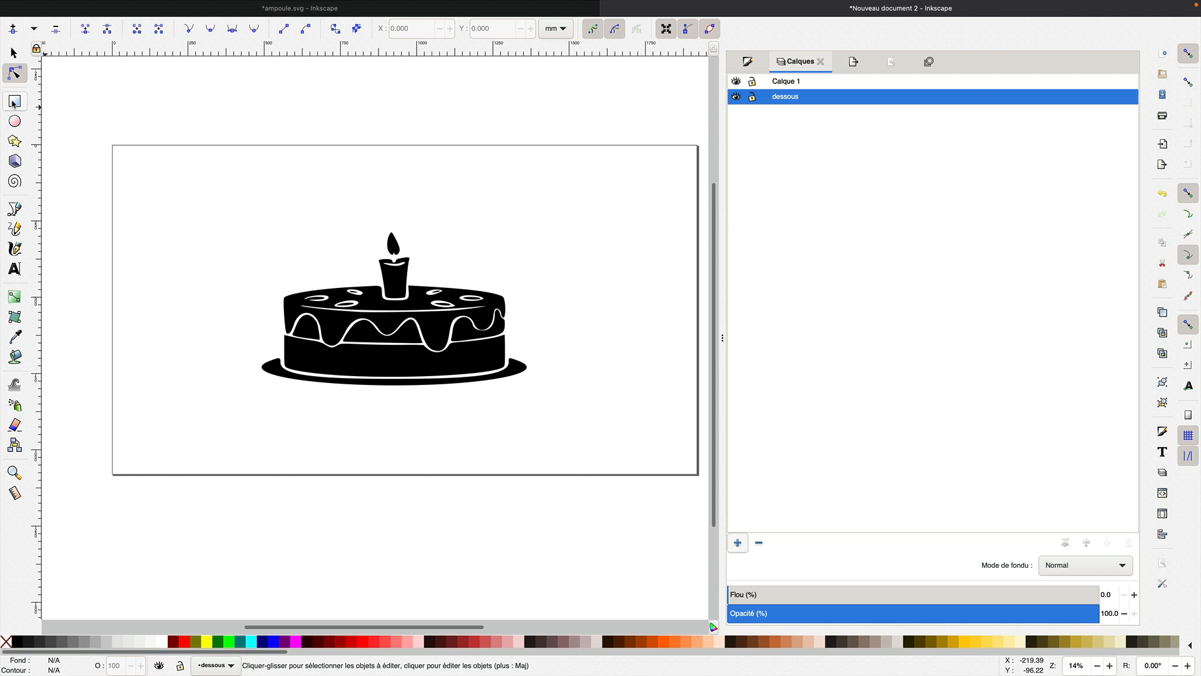
Step: On the dessous layer, draw a rectangle about 2053 × 1159 mm covering the whole page and fill it with black
{"action": "left_click", "coordinate": [15, 100]}
{"action": "left_click_drag", "start_coordinate": [88, 146], "coordinate": [714, 484]}
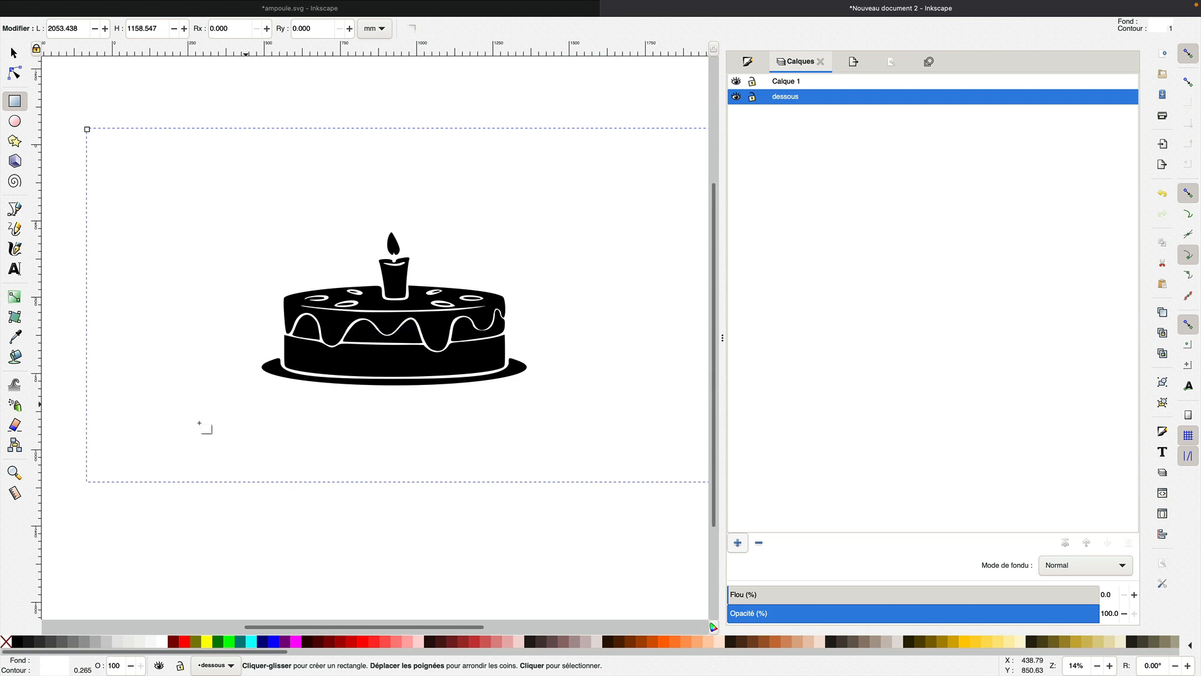
{"action": "left_click", "coordinate": [20, 642]}
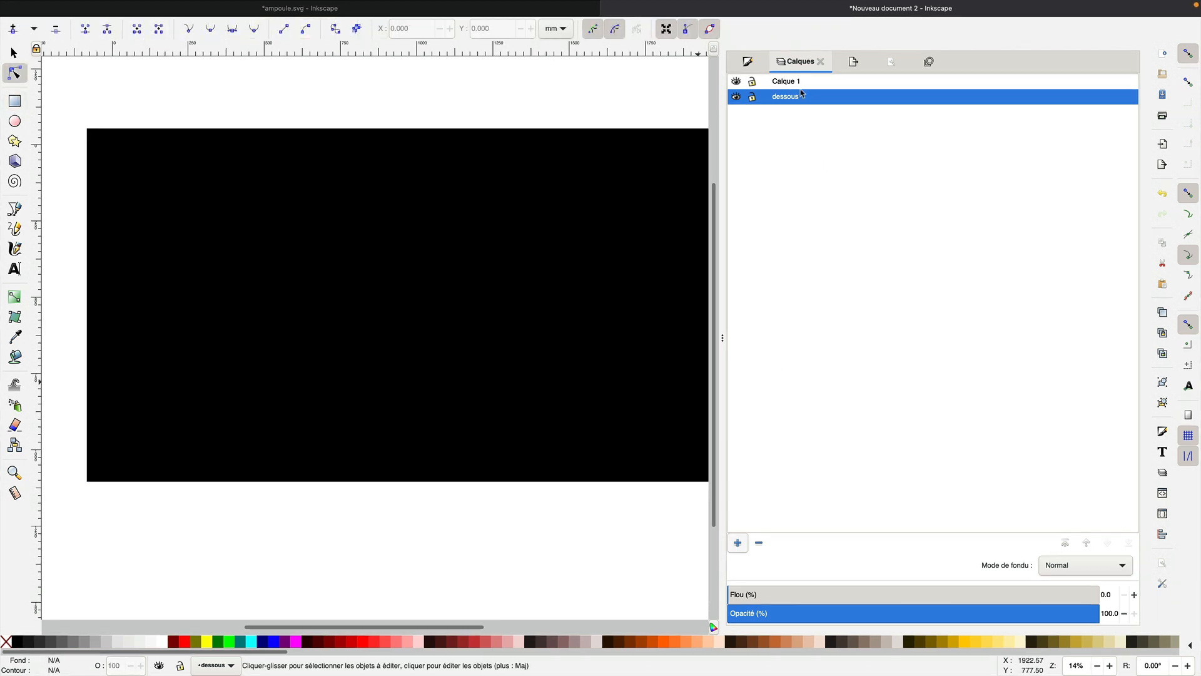
Step: Select the traced cake path on Calque 1, fill it with white and deselect it
{"action": "left_click", "coordinate": [786, 86]}
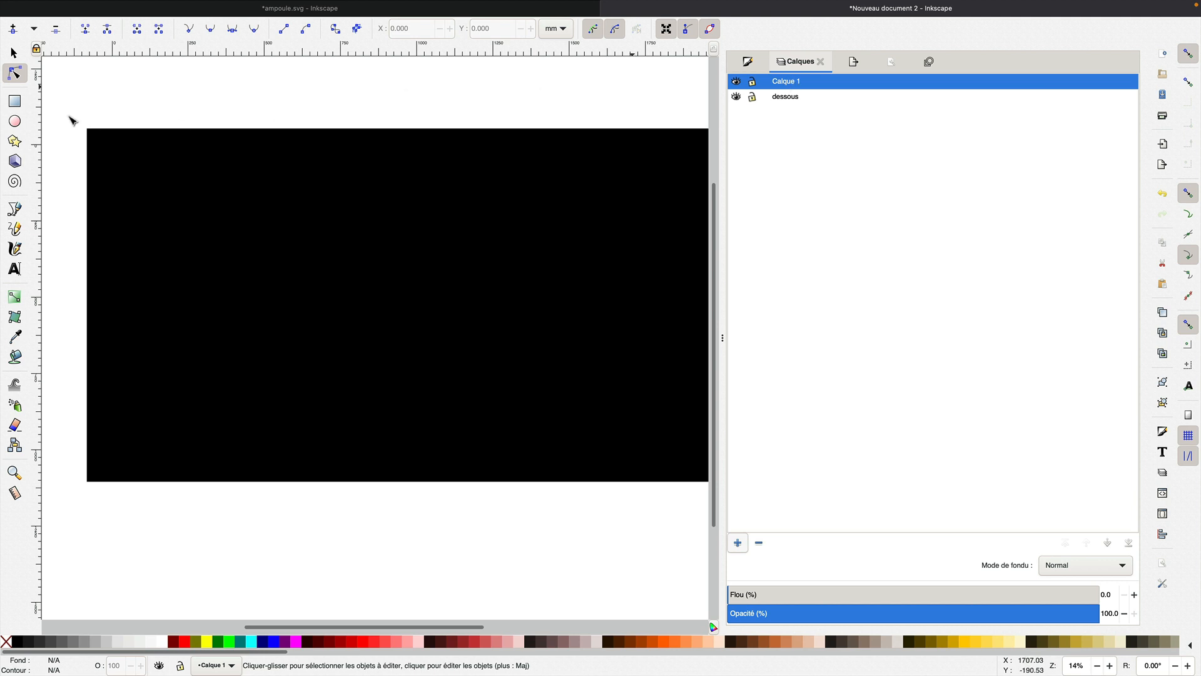
{"action": "key", "text": "s"}
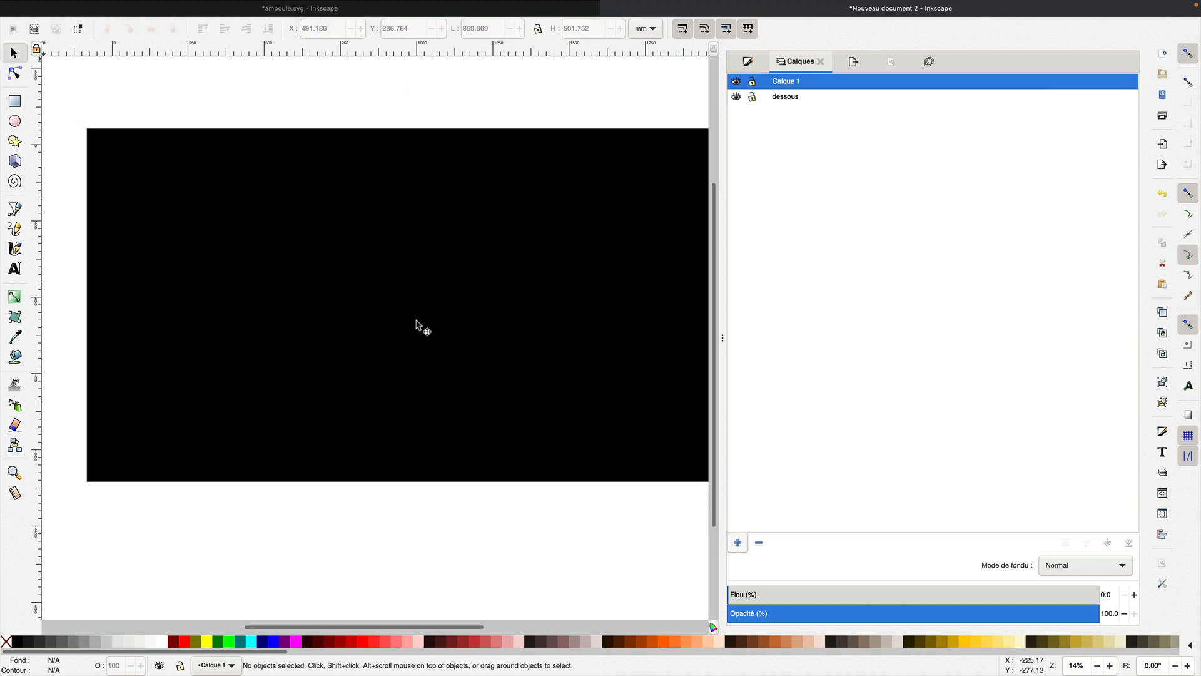
{"action": "left_click", "coordinate": [382, 299]}
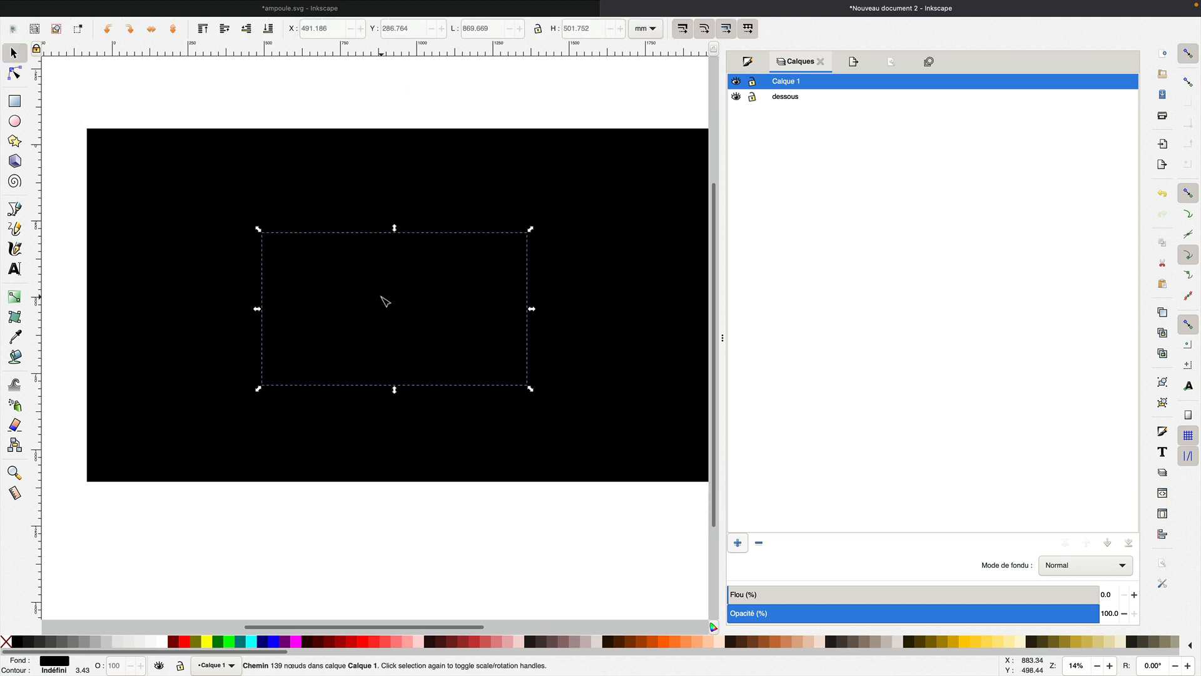
{"action": "key", "text": "n"}
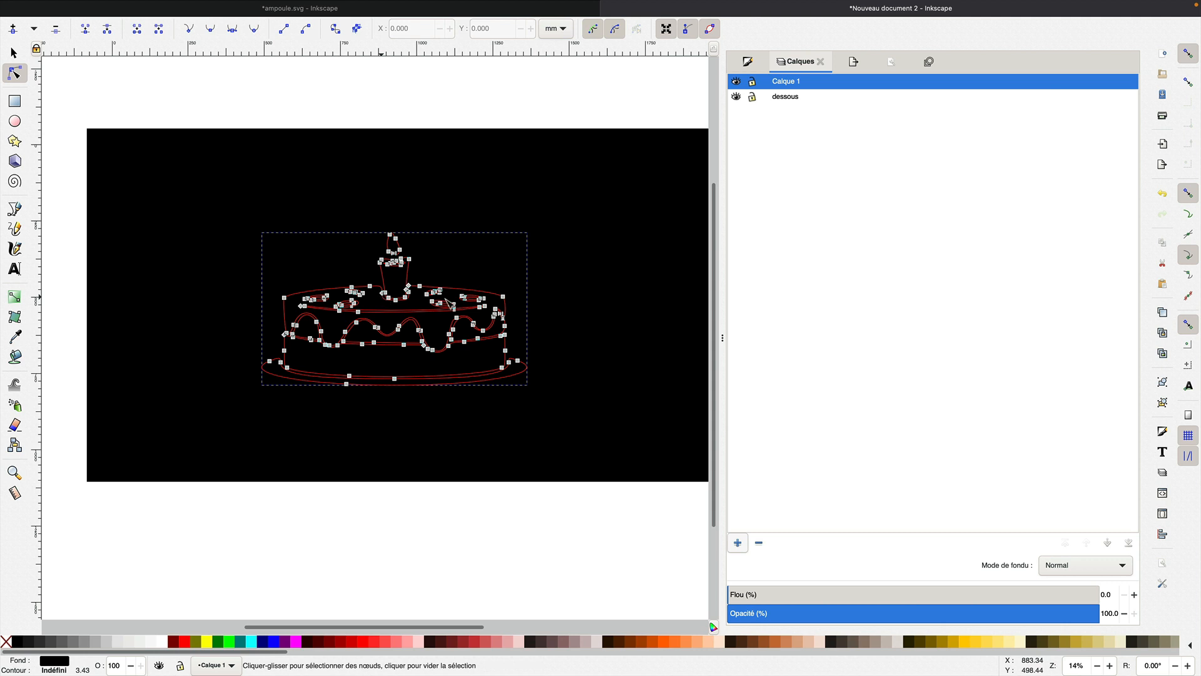
{"action": "left_click", "coordinate": [162, 647]}
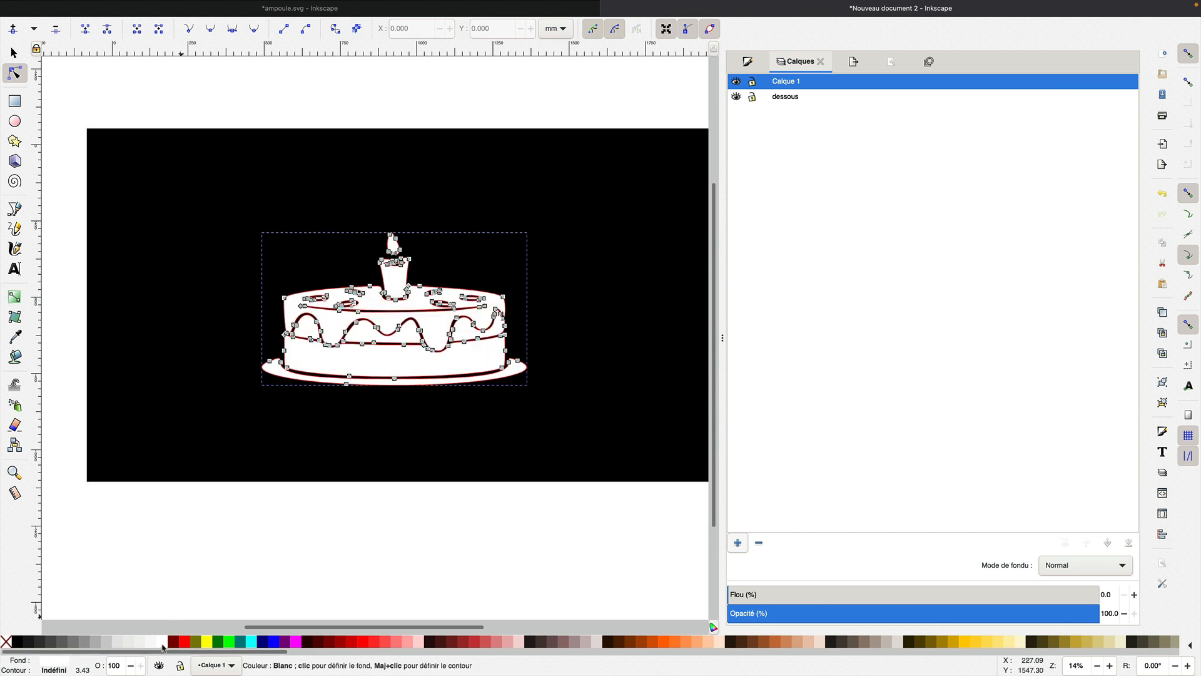
{"action": "left_click", "coordinate": [410, 555]}
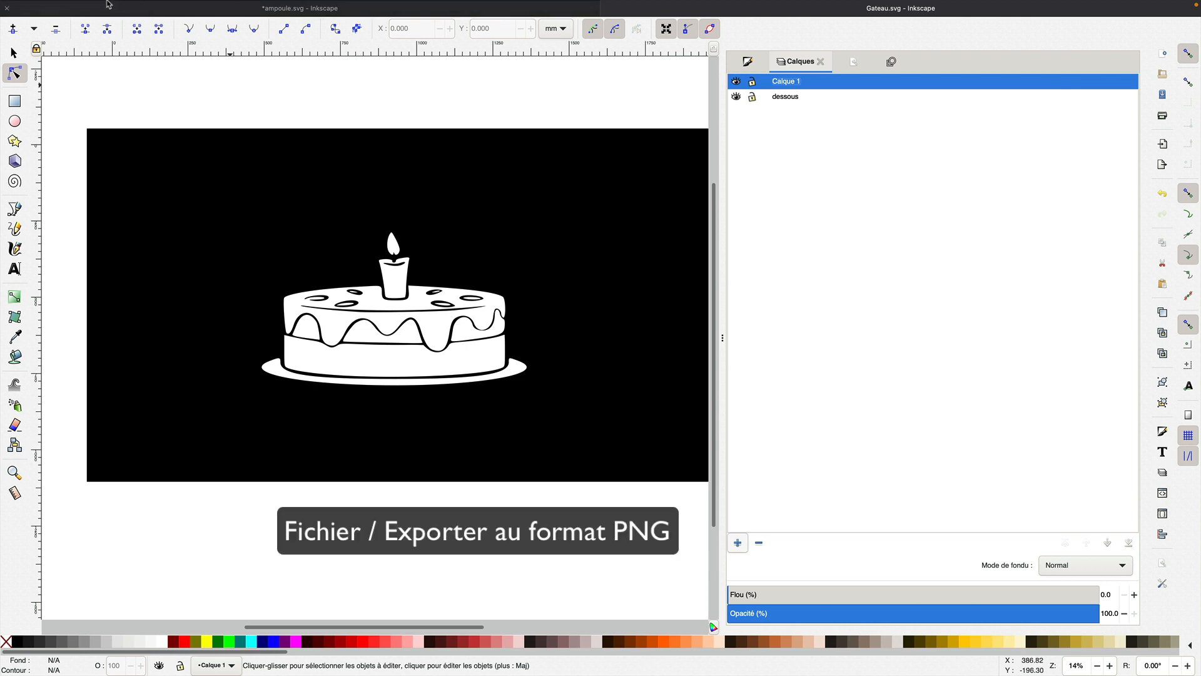
Step: Export the page area as a PNG named Gateau.png in the Downloads folder
{"action": "mouse_move", "coordinate": [124, 5]}
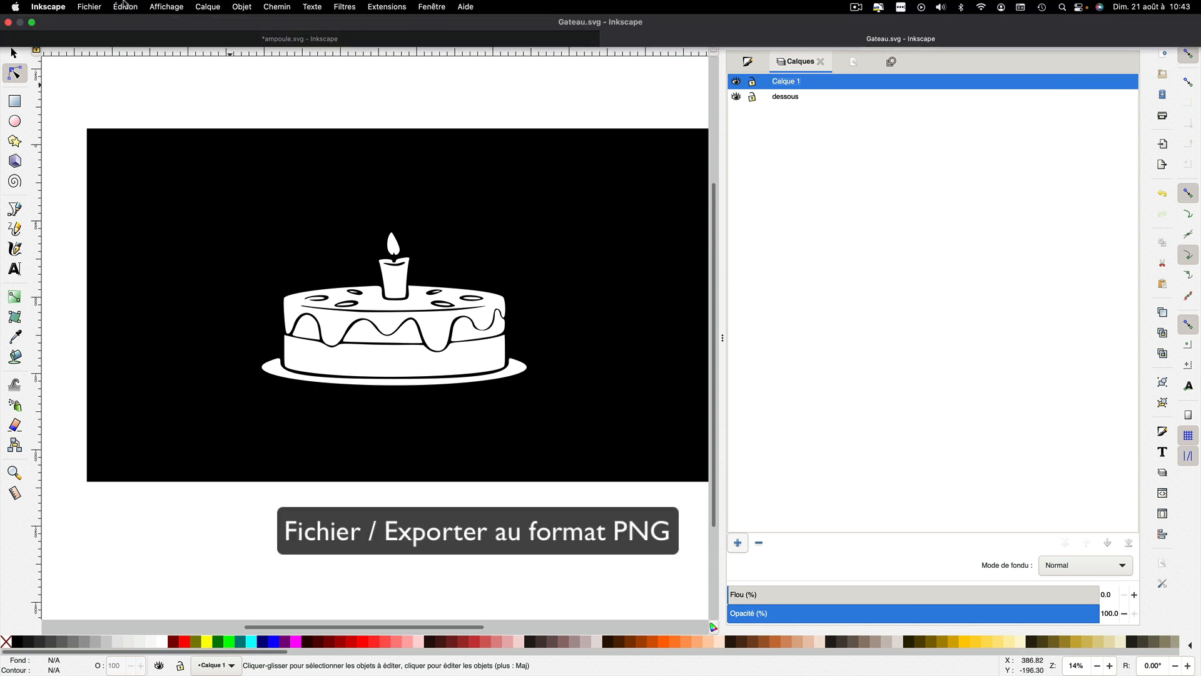
{"action": "left_click", "coordinate": [91, 8]}
{"action": "left_click", "coordinate": [115, 161]}
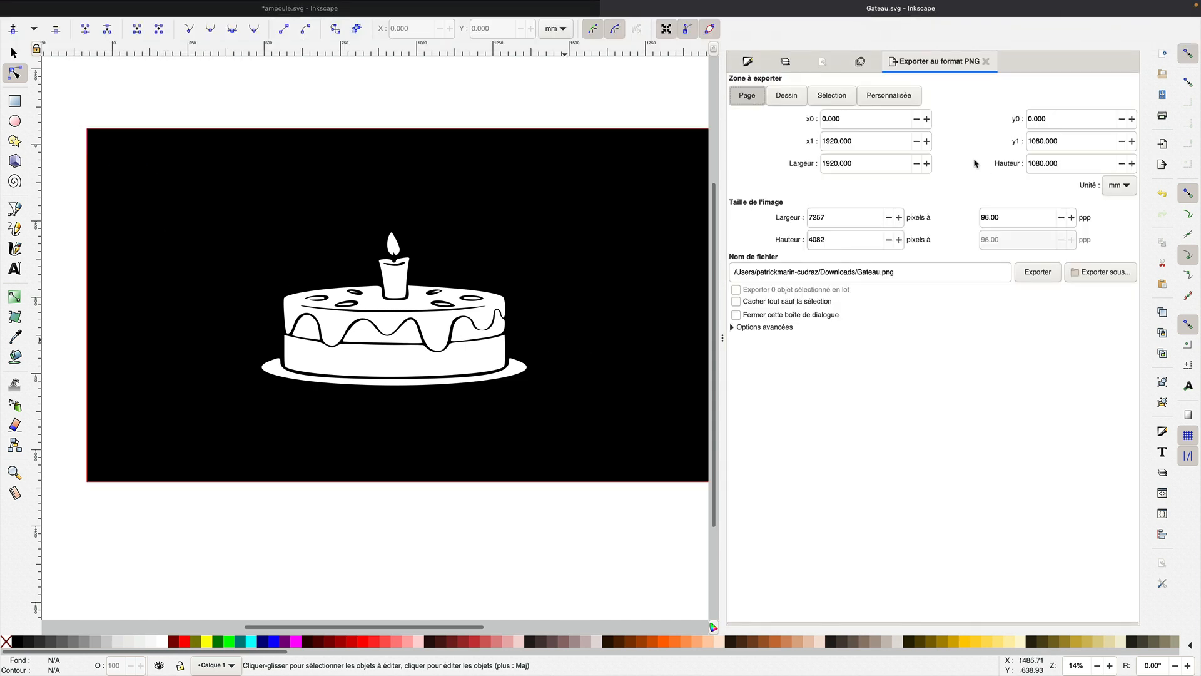
{"action": "left_click", "coordinate": [1097, 272]}
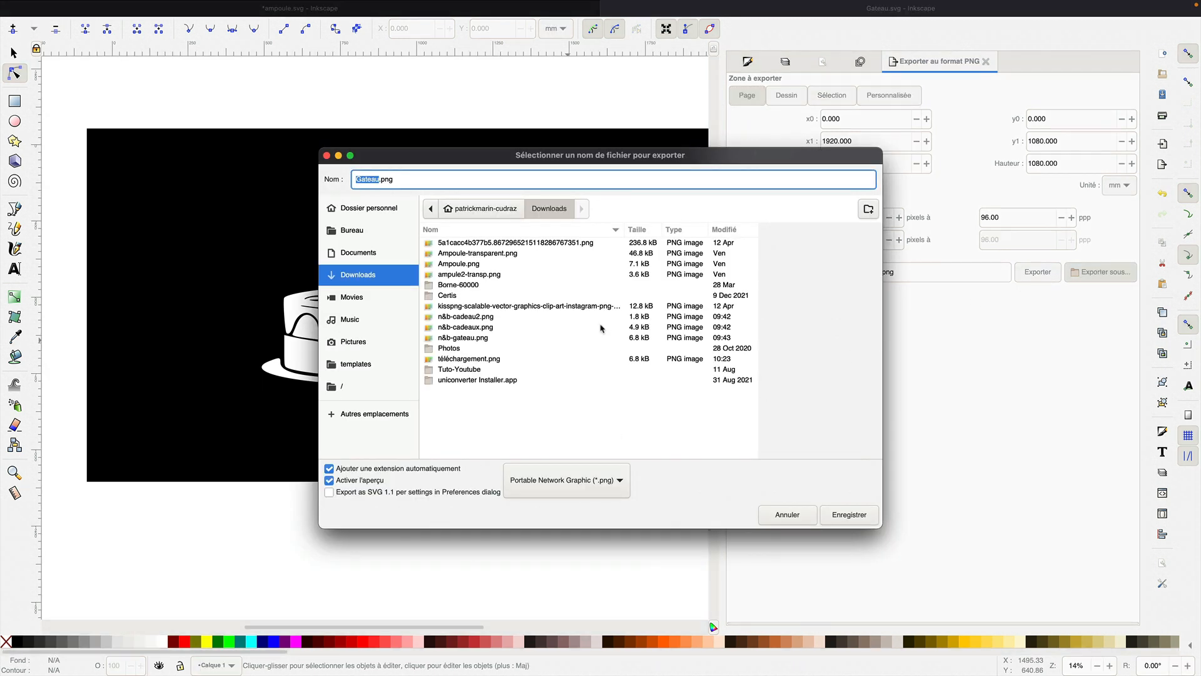
{"action": "left_click", "coordinate": [849, 514]}
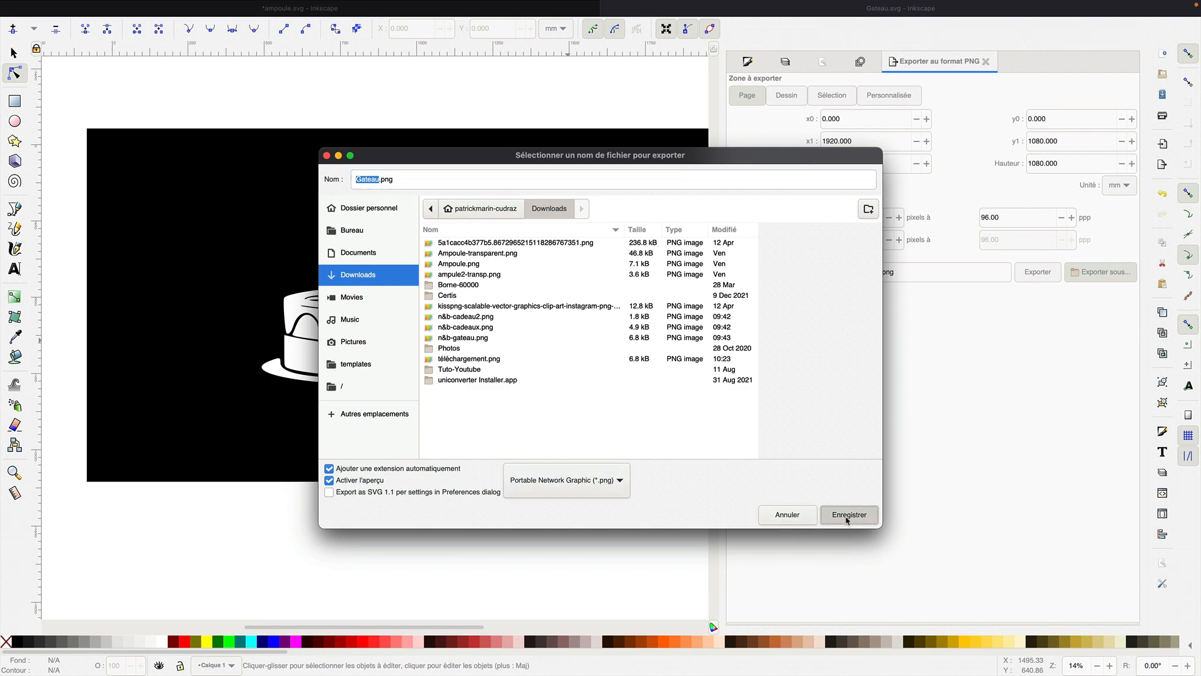